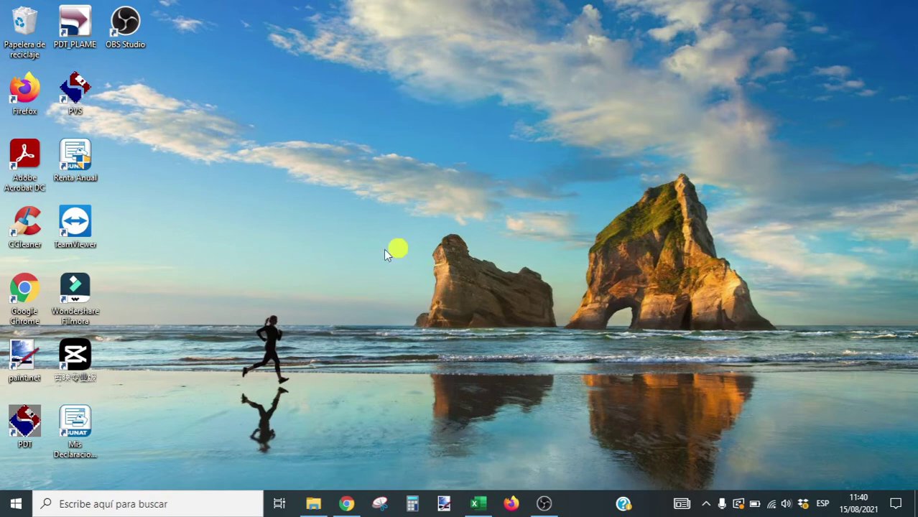
Step: Switch to the CIA BUENAVENTURA workbook in Excel and look over the first table of tax appeals in B4:K9
click(474, 504)
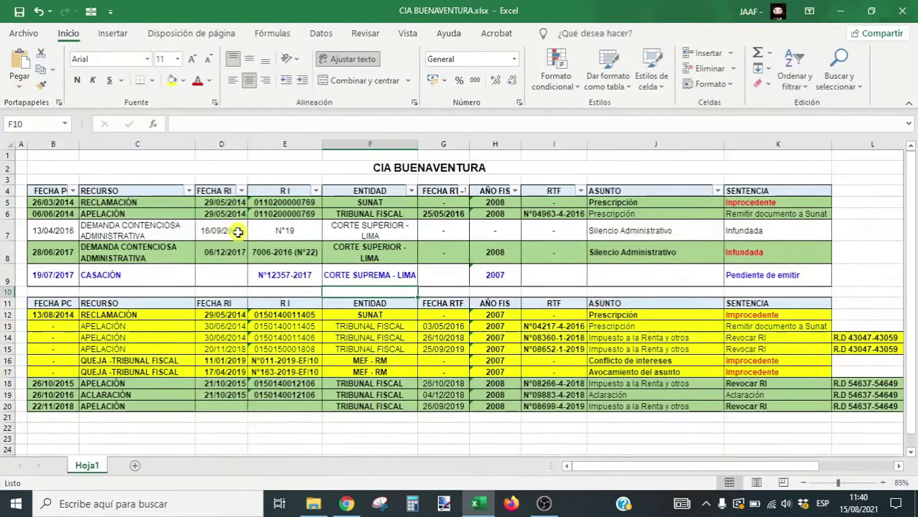
click(283, 225)
click(380, 168)
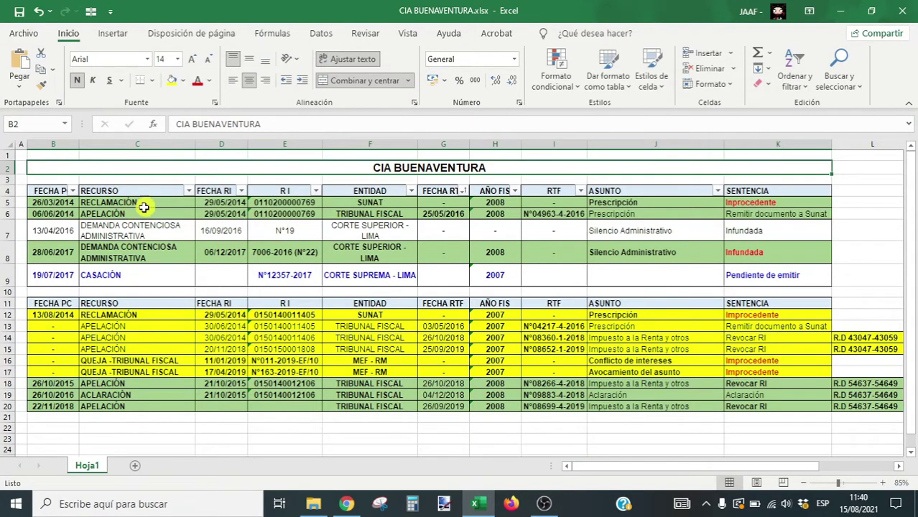
mouse_move(54, 191)
mouse_down()
mouse_move(759, 247)
mouse_move(760, 276)
mouse_up()
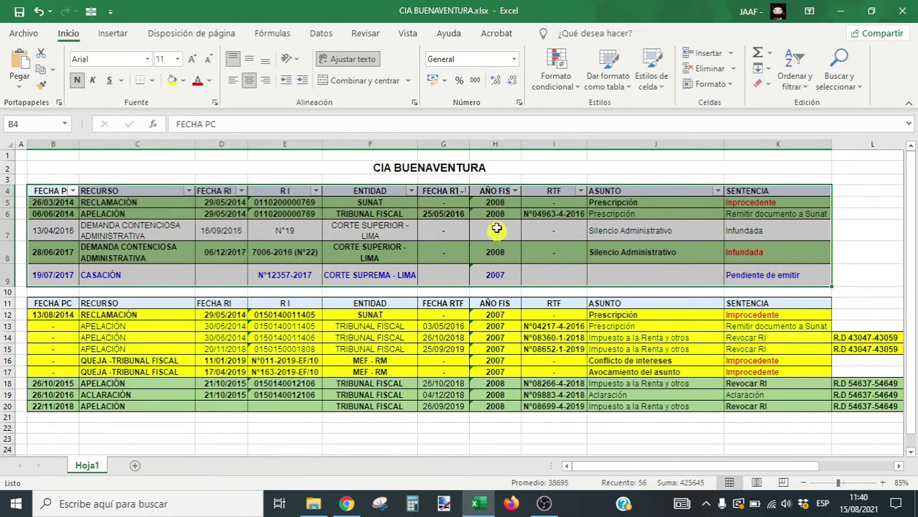
click(495, 212)
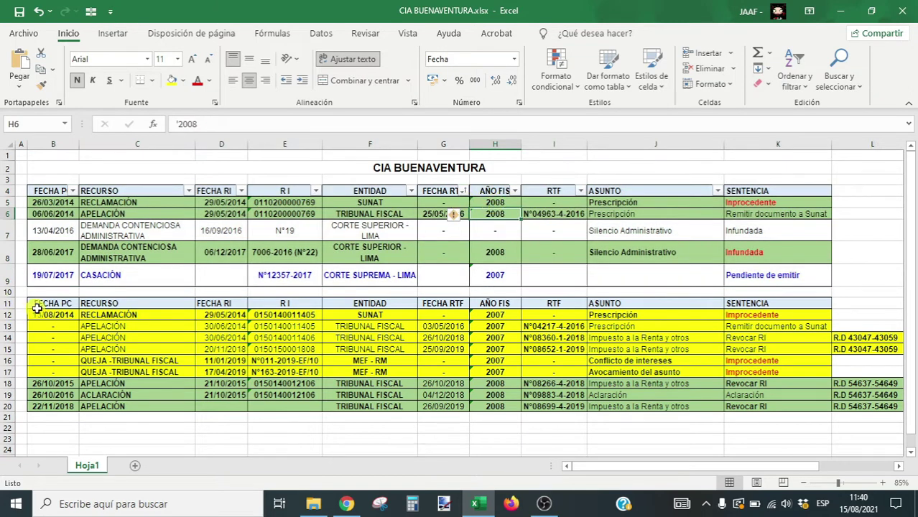
Step: Review the second appeals table, distinguishing the yellow fiscal year 2007 rows from the green fiscal year 2008 rows
drag(57, 302, 722, 408)
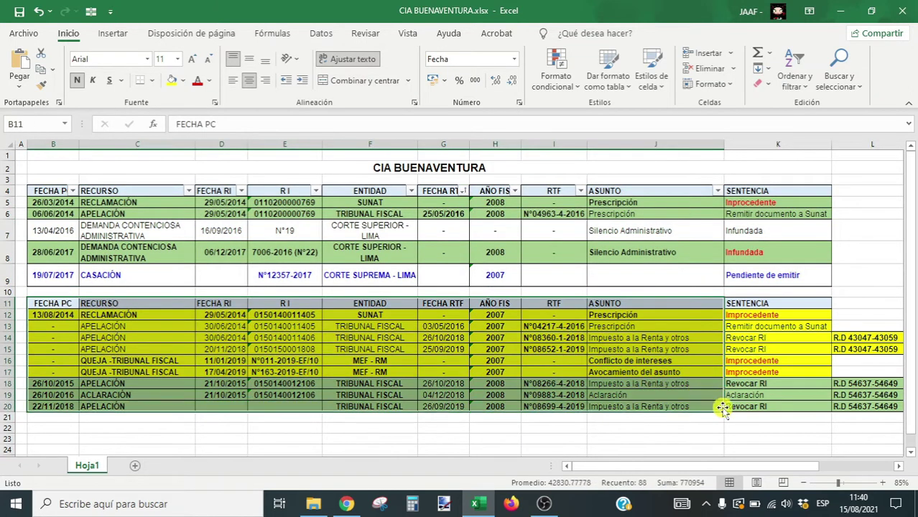
click(511, 350)
click(494, 303)
drag(495, 314, 504, 372)
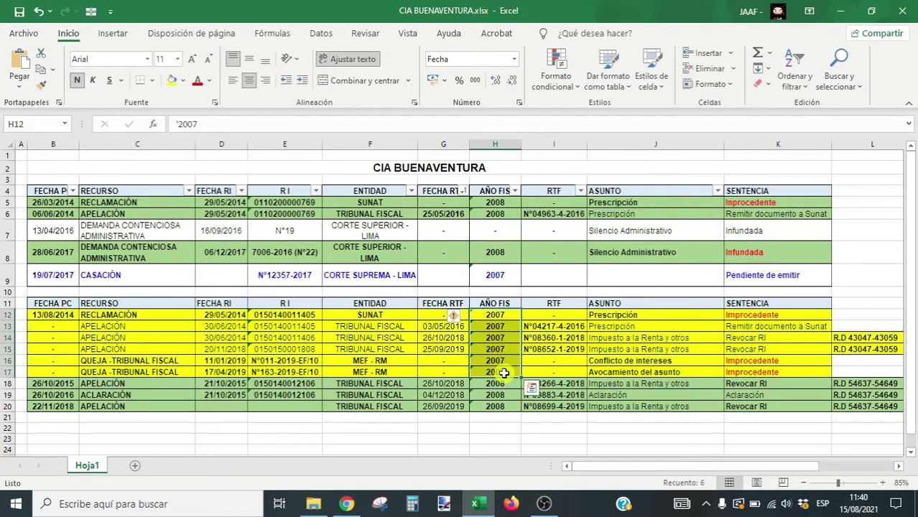
click(56, 384)
mouse_move(56, 384)
mouse_down()
mouse_move(692, 386)
mouse_move(768, 400)
mouse_move(61, 388)
mouse_up()
click(756, 404)
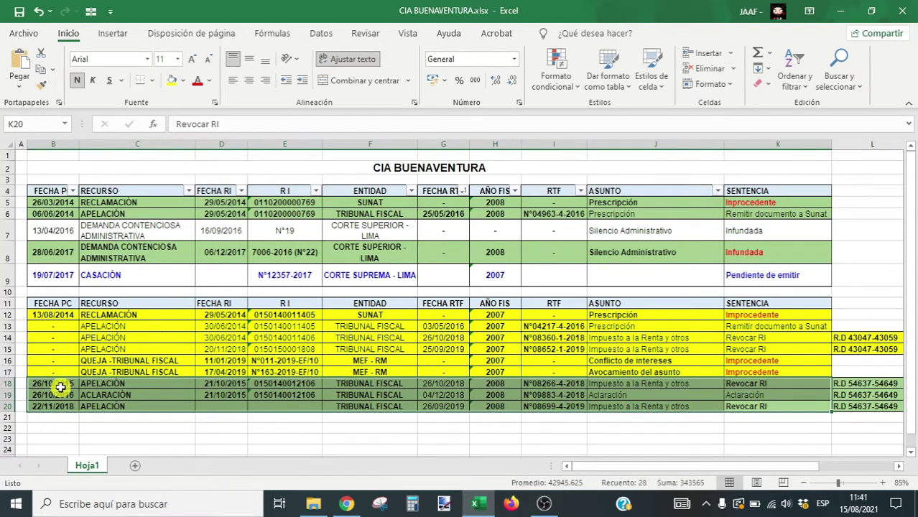
click(157, 350)
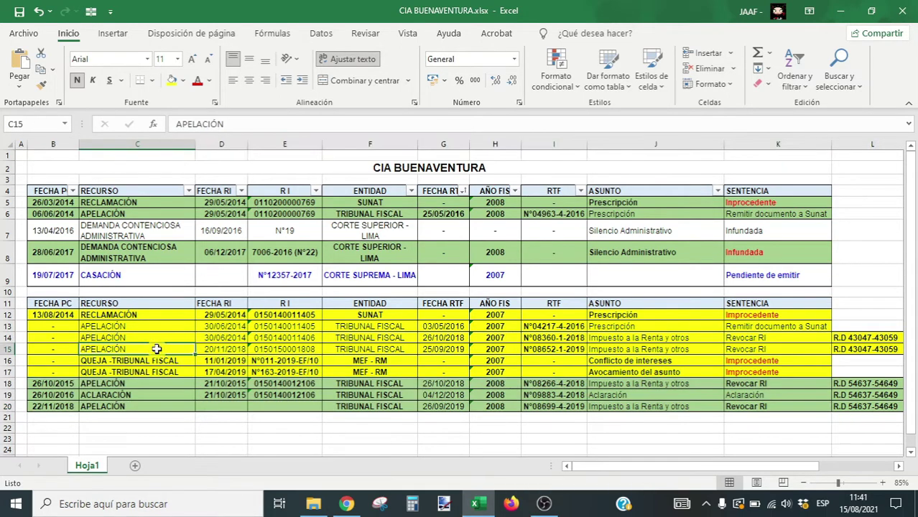
Step: Examine the CASACIÓN row's unfilled fields and the FECHA PC and RECURSO entries of the RECLAMACIÓN in row 12
click(388, 273)
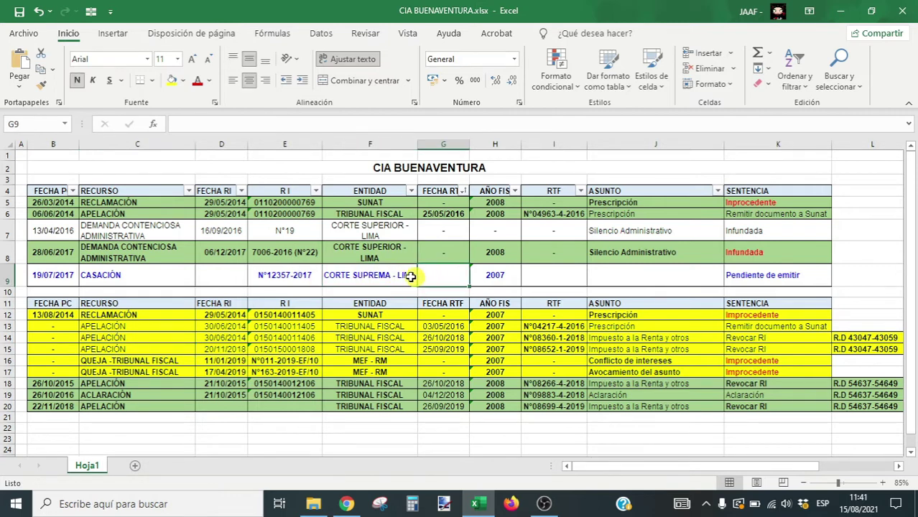
click(454, 274)
click(533, 274)
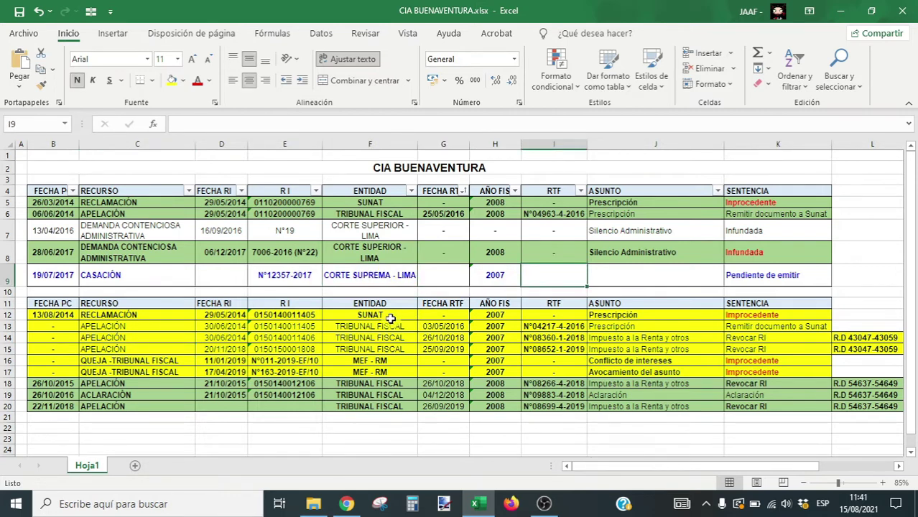
click(444, 314)
key(Left)
key(Left)
key(Left)
key(Left)
key(Left)
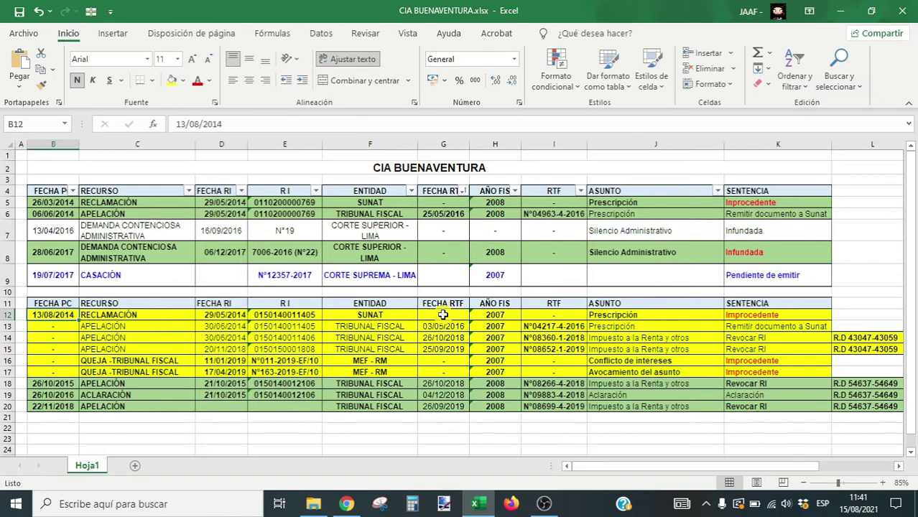
key(Right)
key(Up)
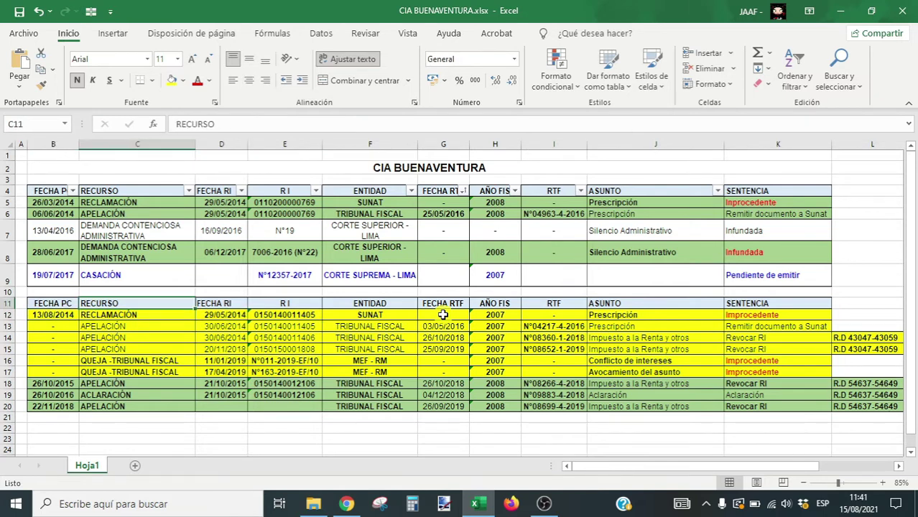
key(Left)
key(Down)
key(Up)
key(Right)
key(Down)
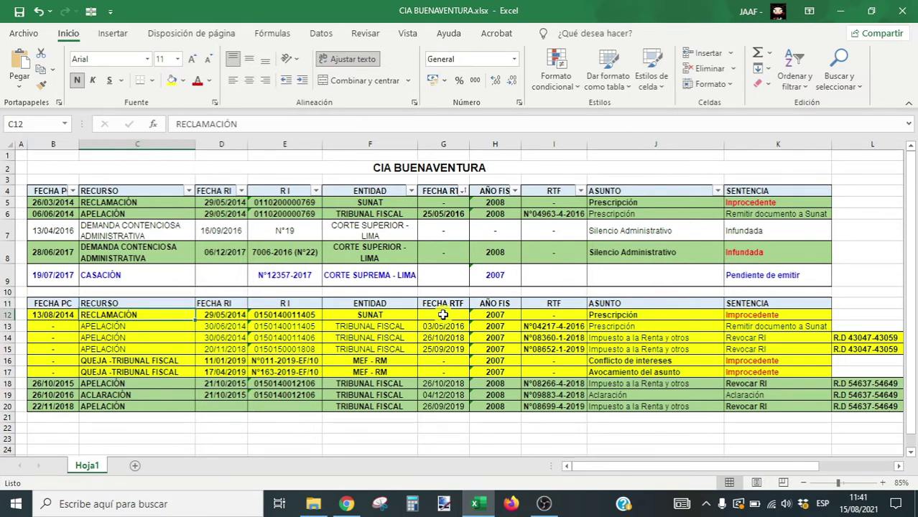
key(Left)
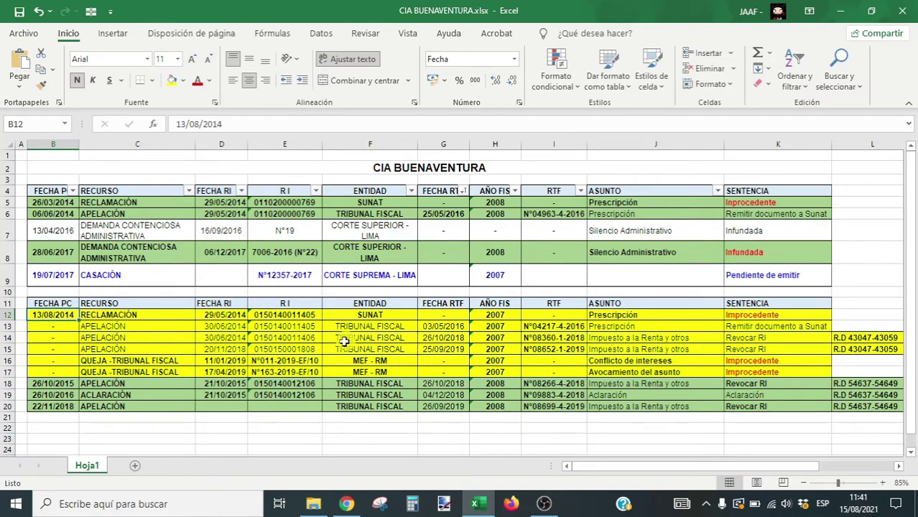
Step: Read the RECLAMACIÓN record in row 12 across all its columns, through SENTENCIA
ctrl+scroll(342, 345, up, 1)
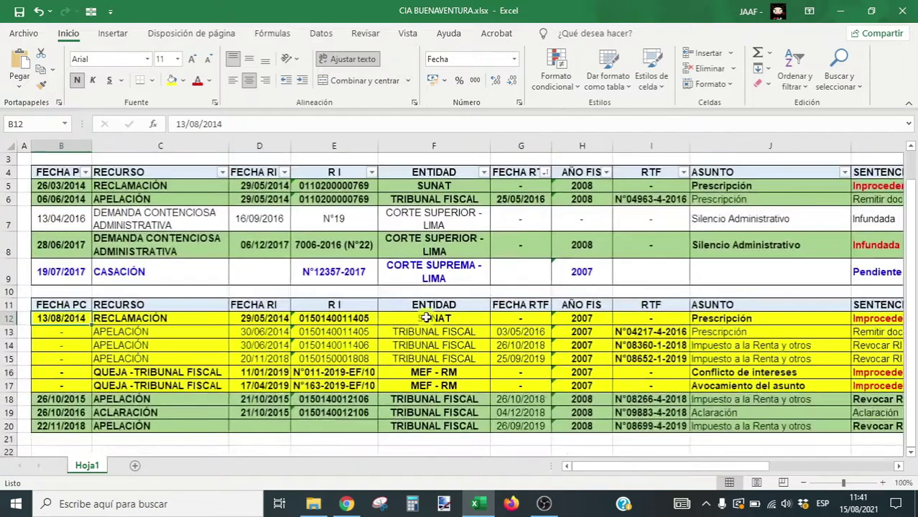
click(426, 317)
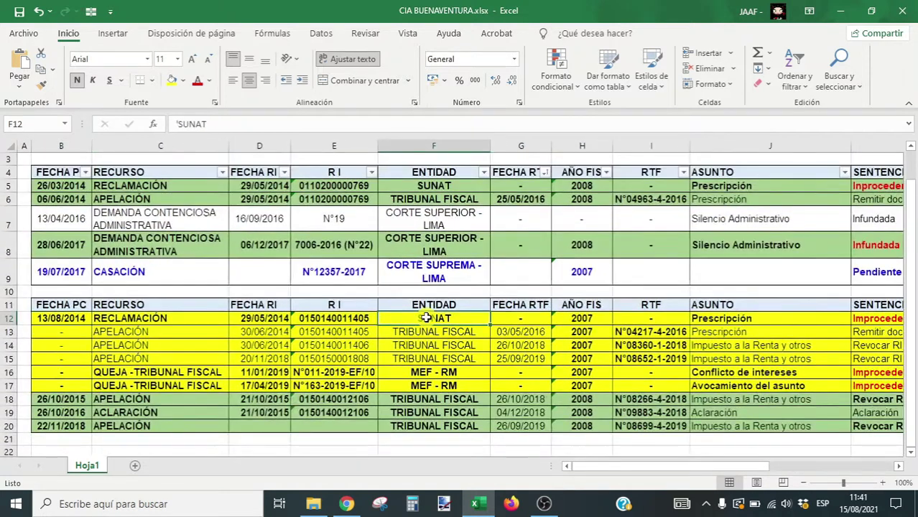
key(Left)
key(Left)
key(Left)
key(Left)
key(Right)
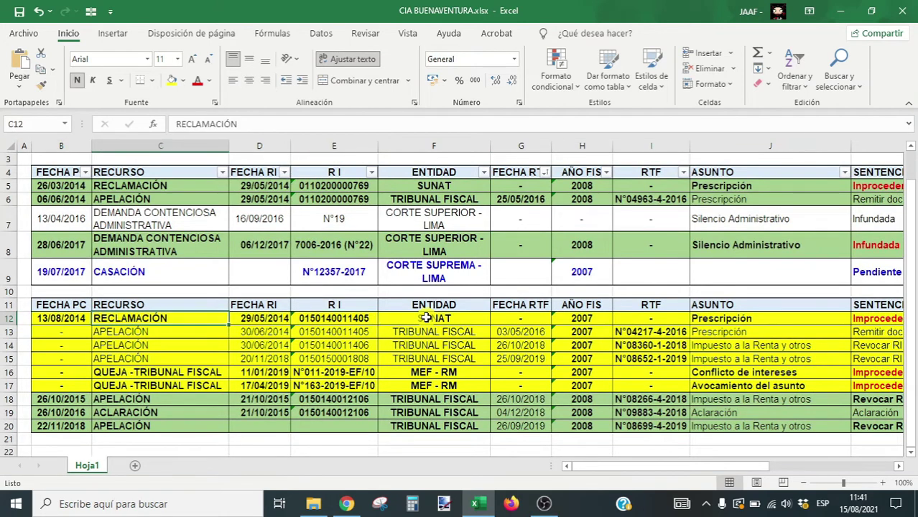
key(Right)
key(Right)
key(Right)
key(Right)
key(Right)
key(Right)
key(Right)
key(Right)
key(Right)
key(Right)
key(Right)
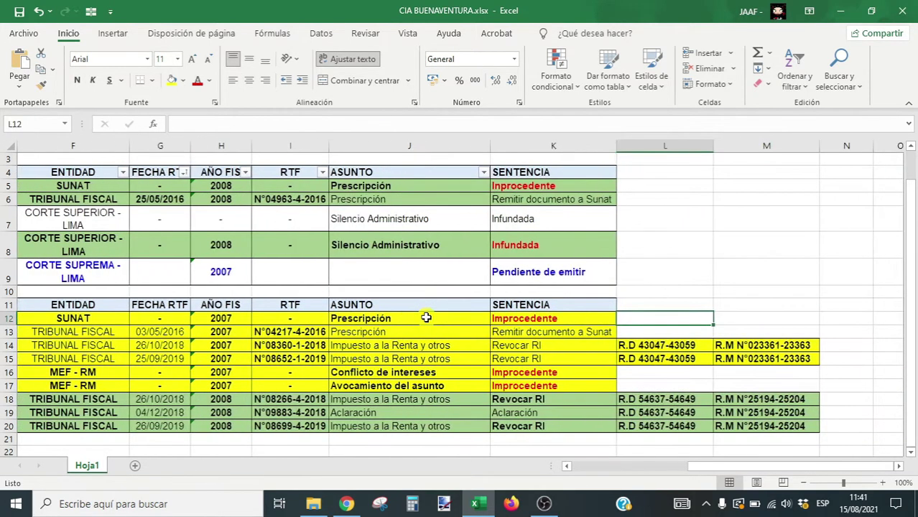
Step: Go back to the start of row 12 and read its fields from FECHA PC to FECHA RTF
key(Left)
key(Left)
key(Left)
key(Left)
key(Left)
key(Left)
key(Left)
key(Left)
key(Left)
key(Left)
key(Left)
key(Left)
key(Right)
key(Right)
key(Right)
key(Right)
key(Right)
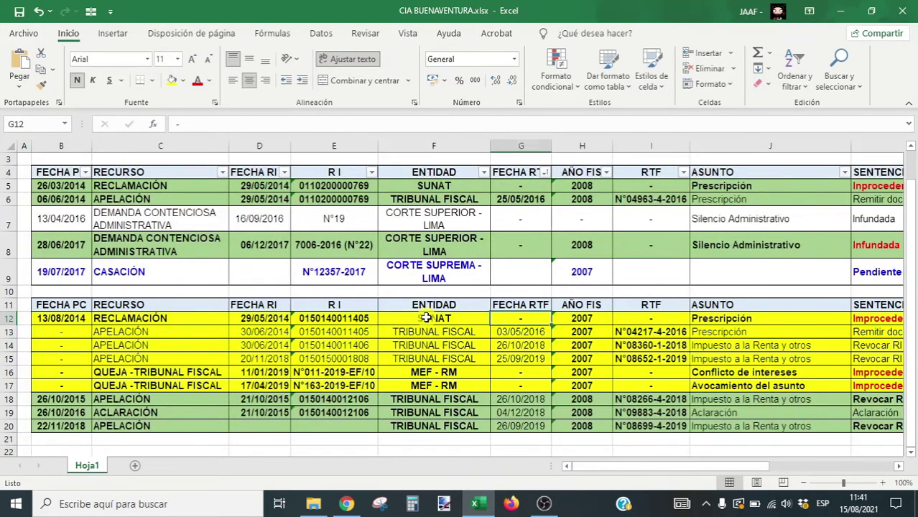
Step: Compare the FECHA RTF column with the APELACIÓN record in row 13, and return to the FECHA PC heading
key(Right)
key(Left)
key(Up)
key(Up)
key(Down)
key(Down)
key(Down)
key(Left)
key(Left)
key(Left)
key(Left)
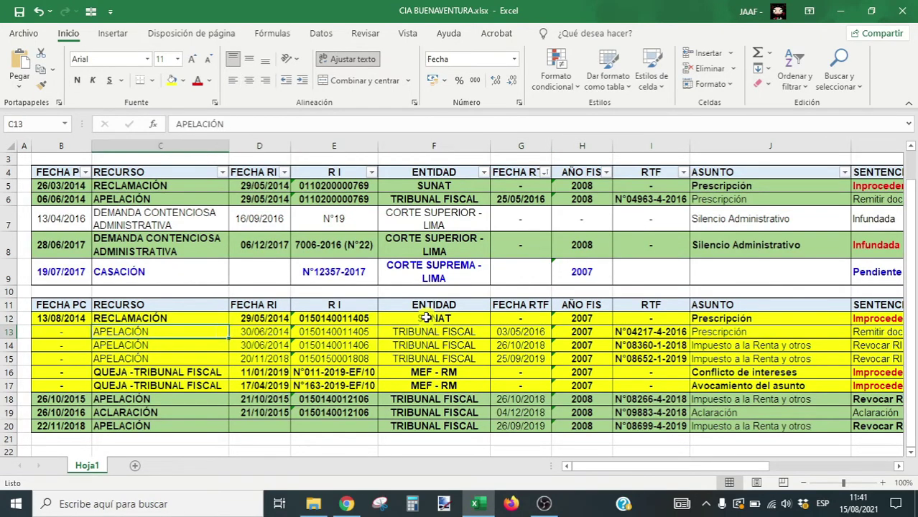
key(Left)
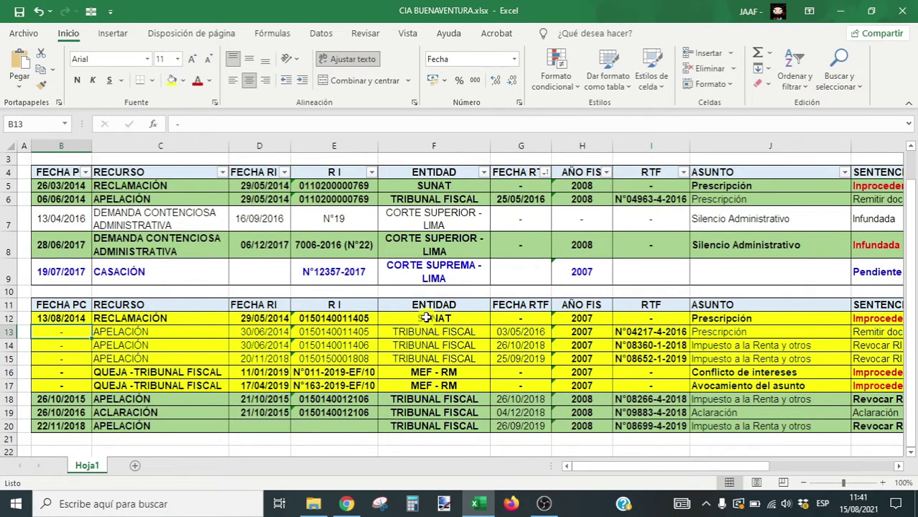
key(Up)
key(Up)
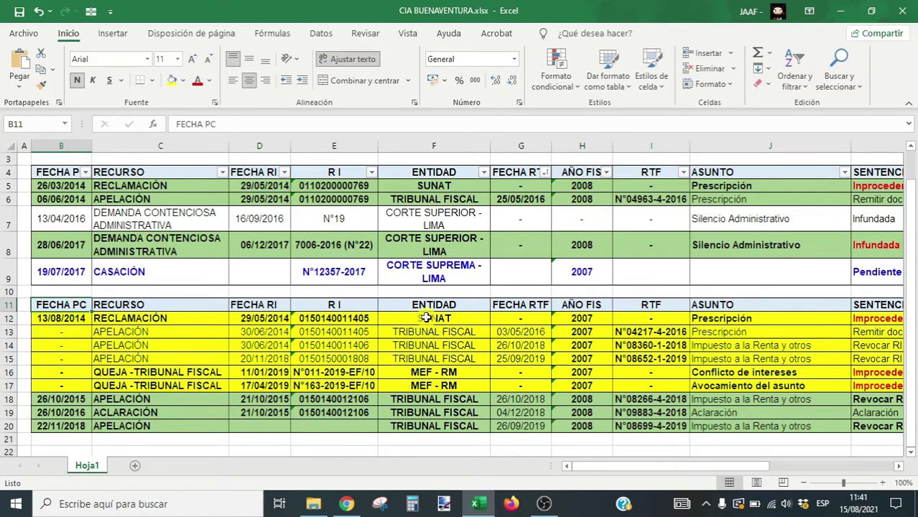
Step: Read row 12 from FECHA PC to RTF and return to its filing date
key(Down)
key(Right)
key(Right)
key(Right)
key(Right)
key(Right)
key(Right)
key(Right)
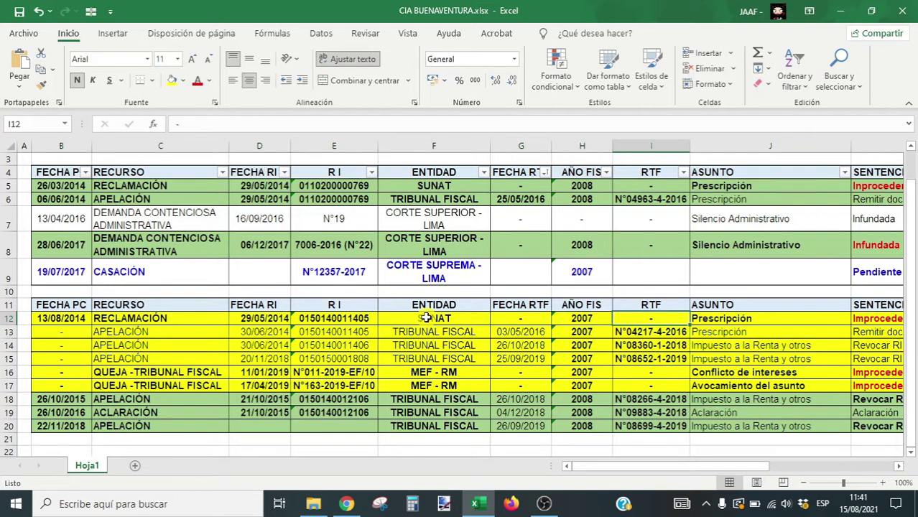
key(Left)
key(Left)
key(Left)
key(Left)
key(Home)
key(Right)
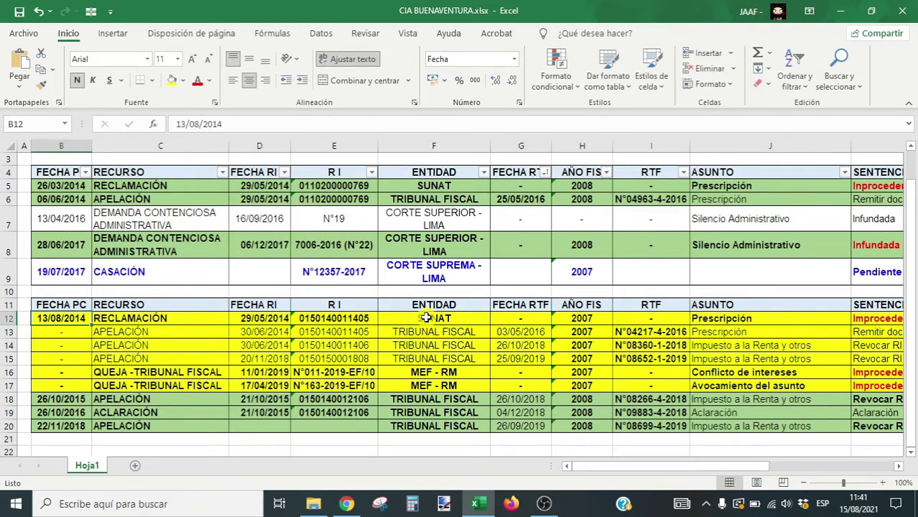
Step: Examine the RECURSO, FECHA RI, R I and ENTIDAD fields of the RECLAMACIÓN in row 12
key(Right)
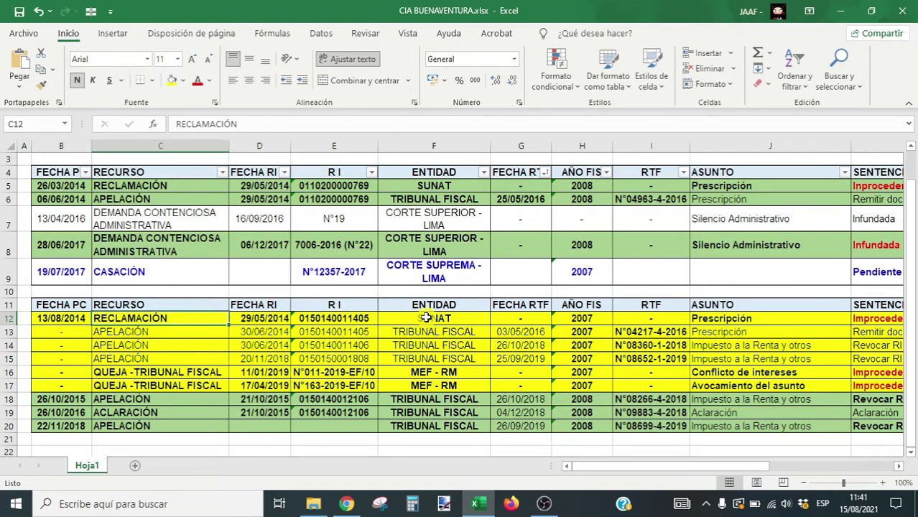
key(Right)
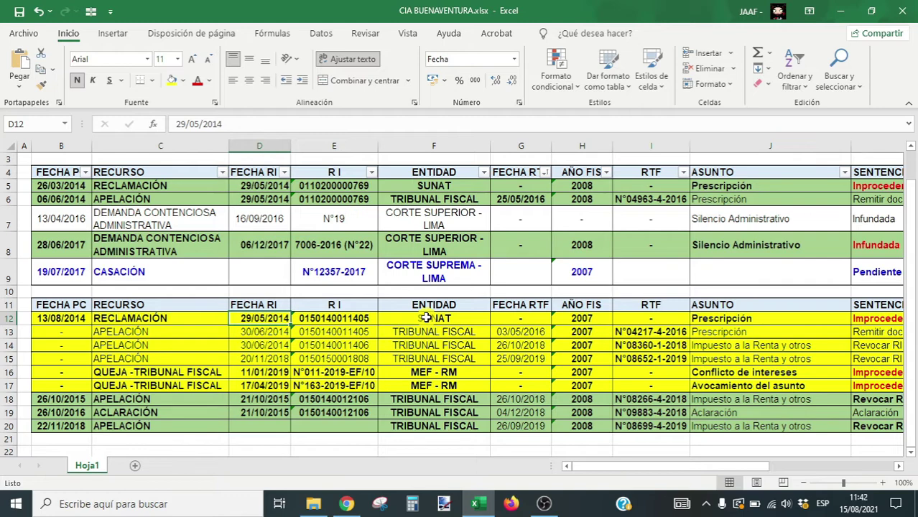
key(Left)
key(Left)
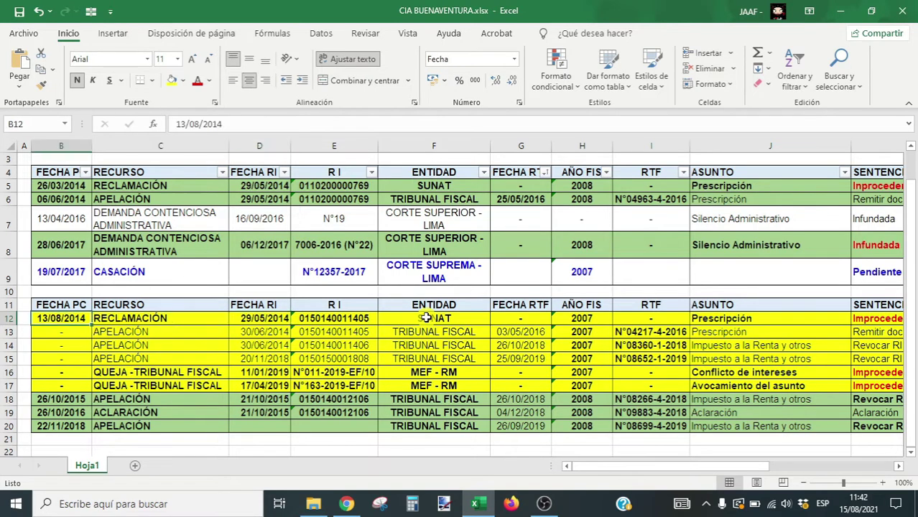
key(Right)
key(Right)
key(Right)
key(Left)
key(Right)
key(Left)
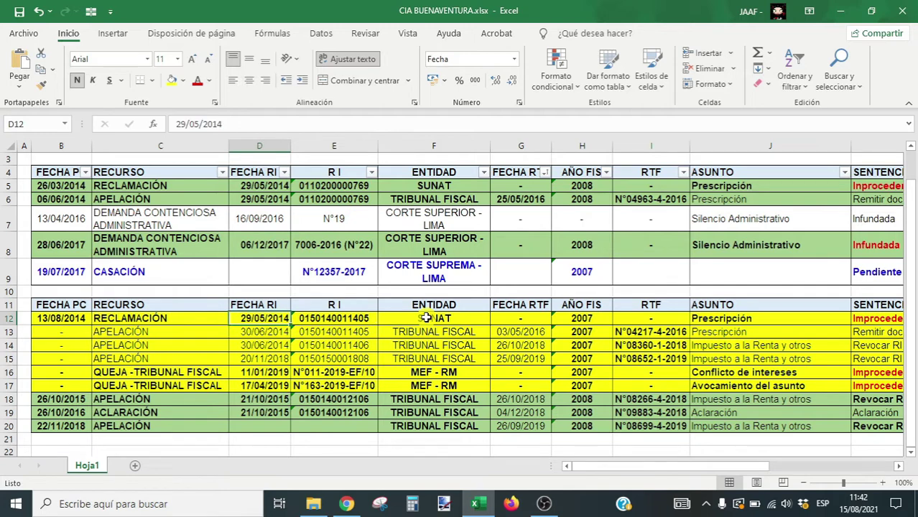
key(Right)
key(Right)
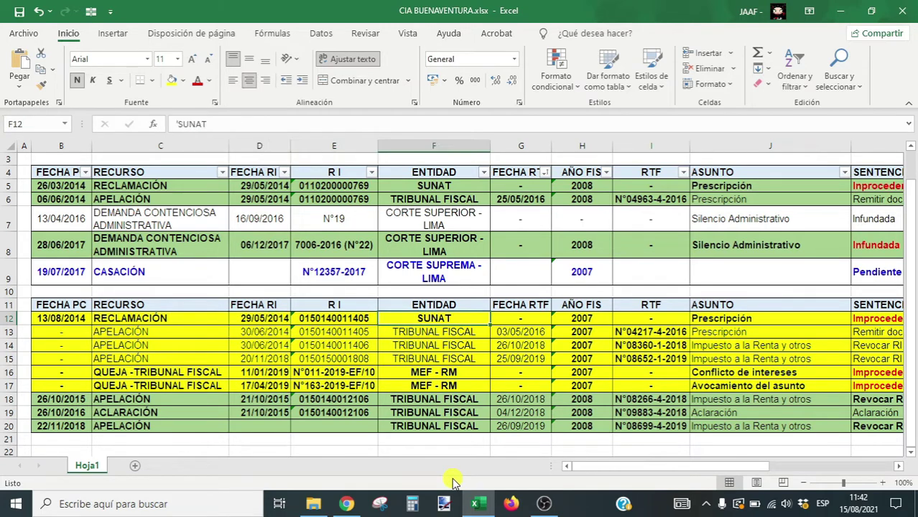
Step: Examine row 12's fields from the R I number through AÑO FIS to ASUNTO and SENTENCIA
key(Left)
key(Left)
key(Right)
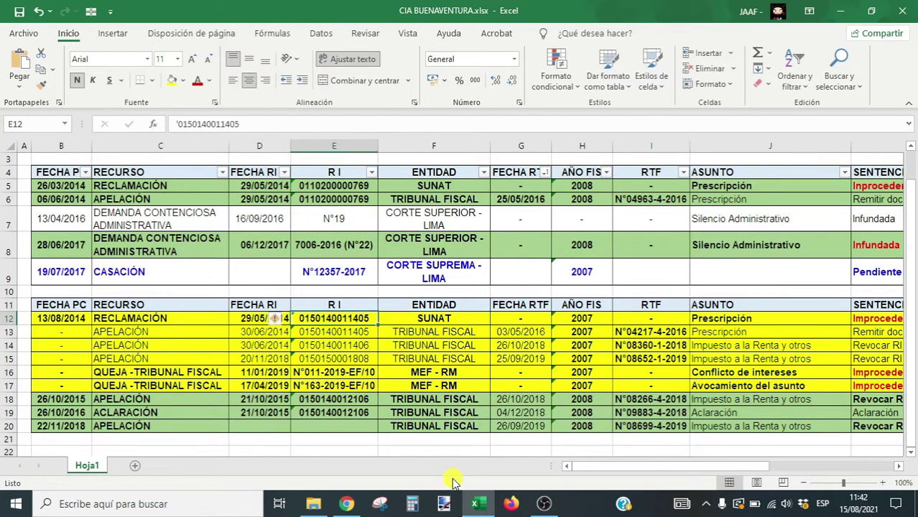
key(Right)
key(Right)
key(Right)
key(Right)
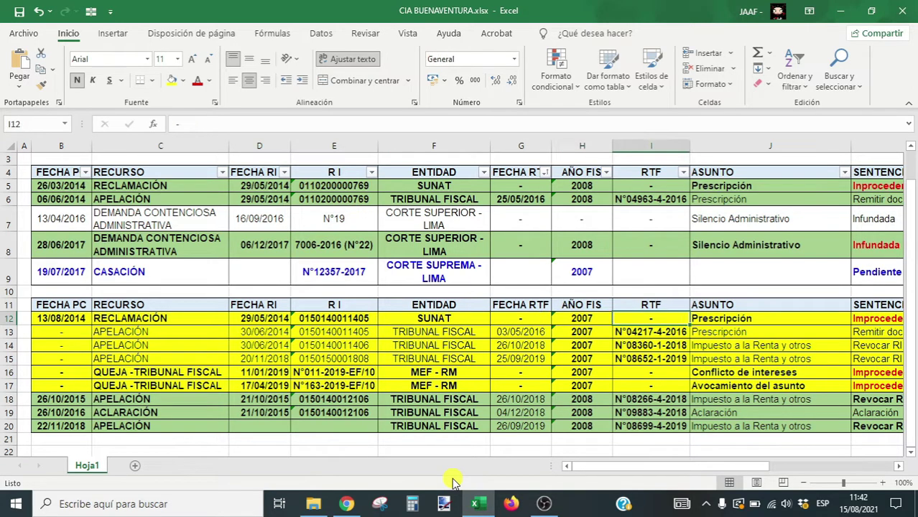
key(Left)
key(Left)
key(Left)
key(Left)
key(Right)
key(Right)
key(Right)
key(Right)
key(Right)
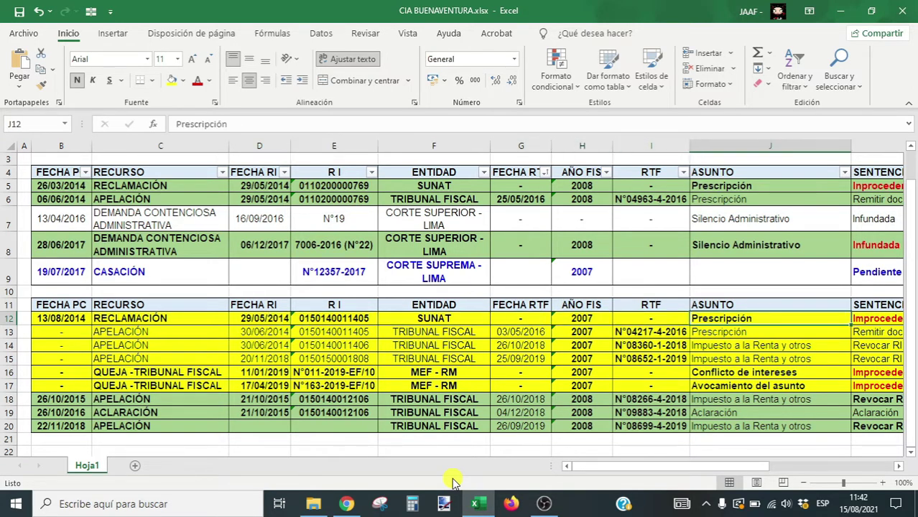
key(Right)
key(Left)
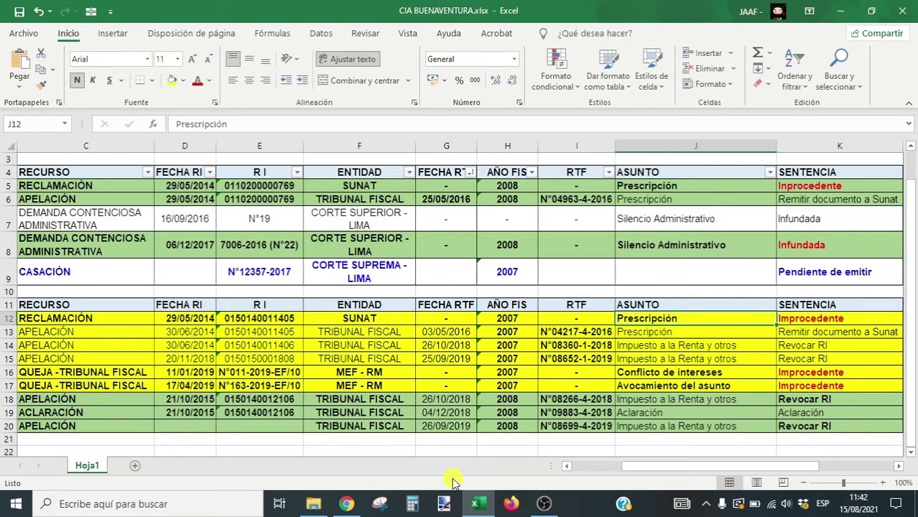
Step: Reread row 12 from its filing date to SENTENCIA and return to the AÑO FIS field
key(Left)
key(Left)
key(Left)
key(Left)
key(Left)
key(Left)
key(Left)
key(Left)
key(Right)
key(Right)
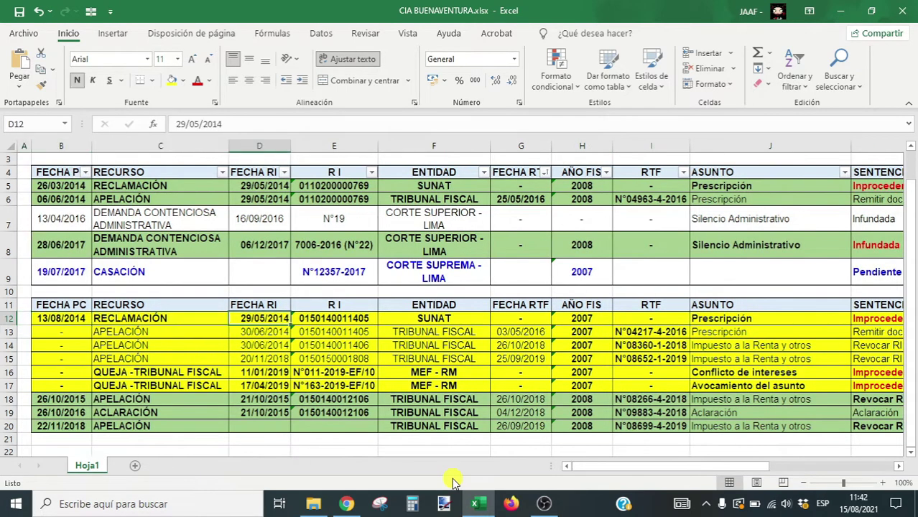
key(Right)
key(Right)
key(Right)
key(Right)
key(Right)
key(Right)
key(Right)
key(Left)
key(Left)
key(Left)
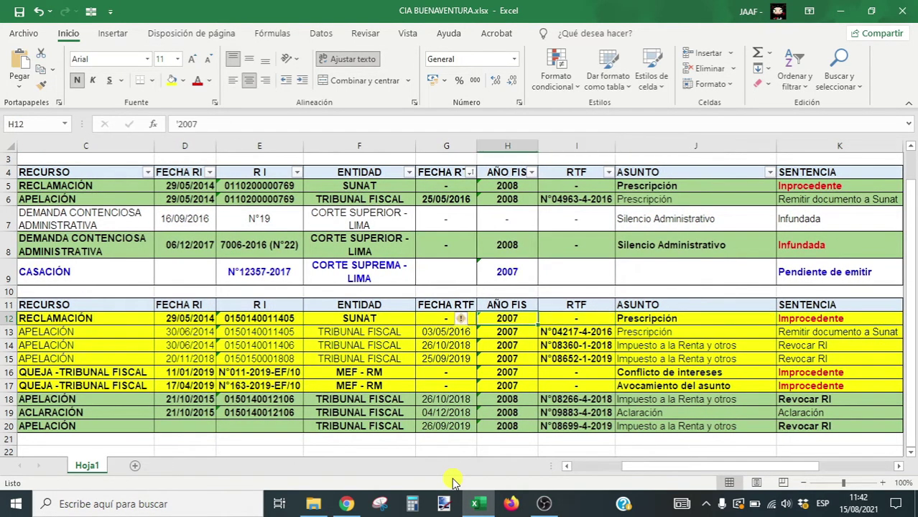
Step: Read back along row 12 from AÑO FIS to its start and return to the RECURSO field
key(Left)
key(Left)
key(Left)
key(Left)
key(Left)
key(Left)
key(Left)
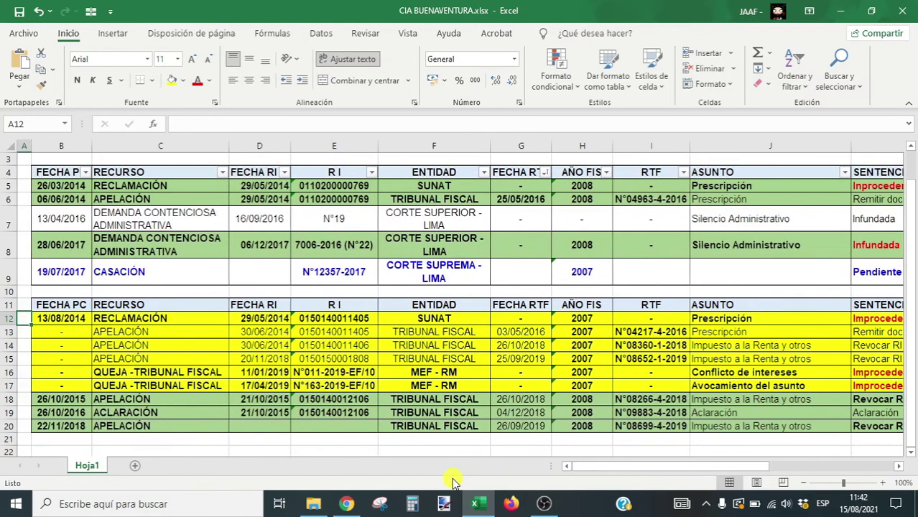
key(Right)
key(Right)
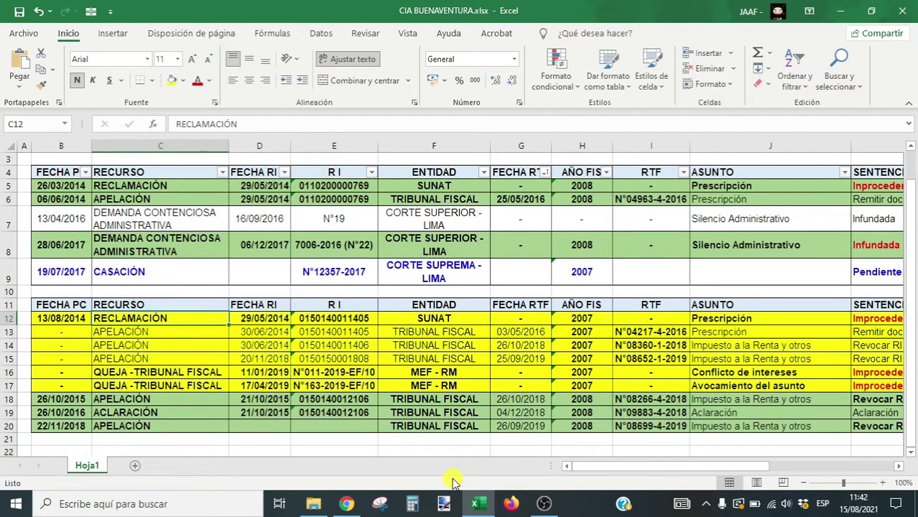
Step: Examine the RECURSO, FECHA RI and R I fields of the APELACIÓN in row 13
key(Down)
key(Down)
key(Up)
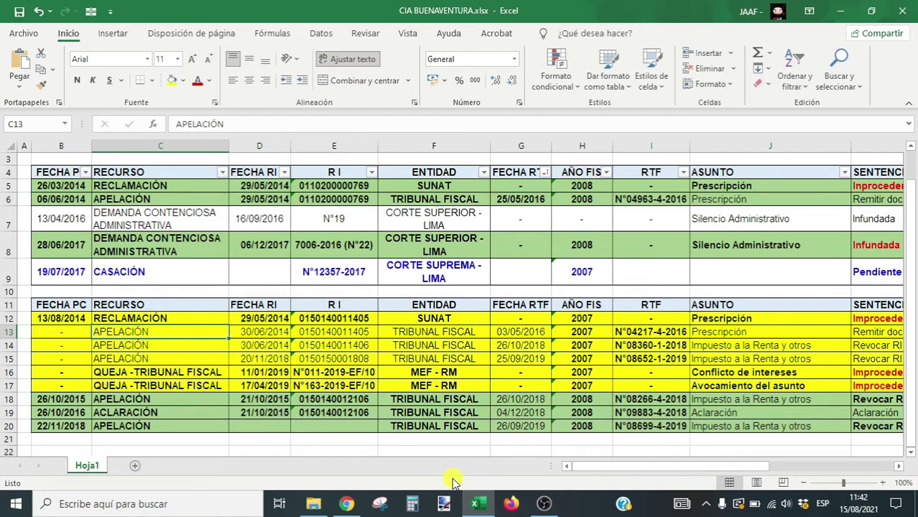
key(Right)
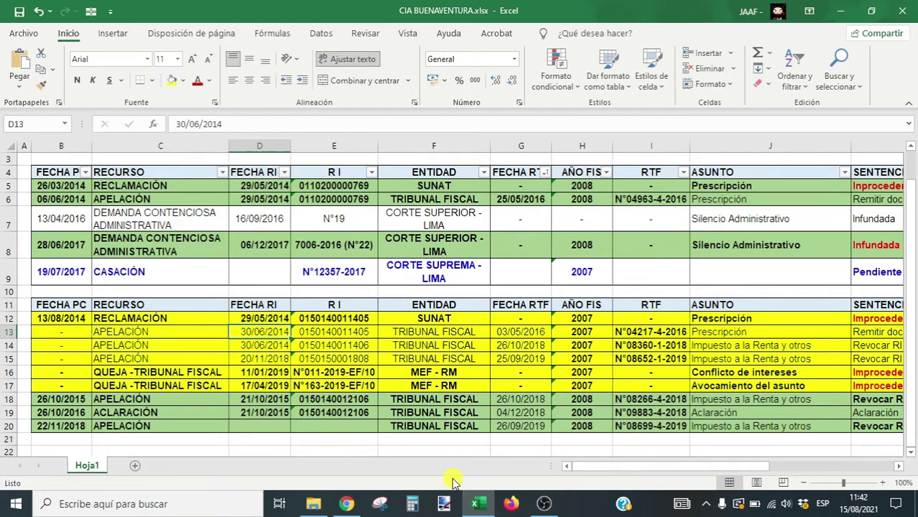
key(Left)
key(Left)
key(Left)
key(Right)
key(Right)
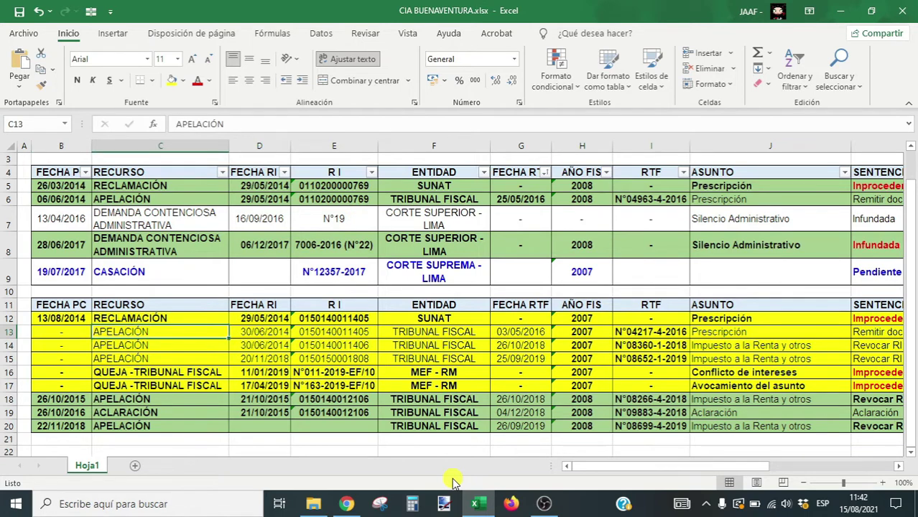
key(Right)
key(Right)
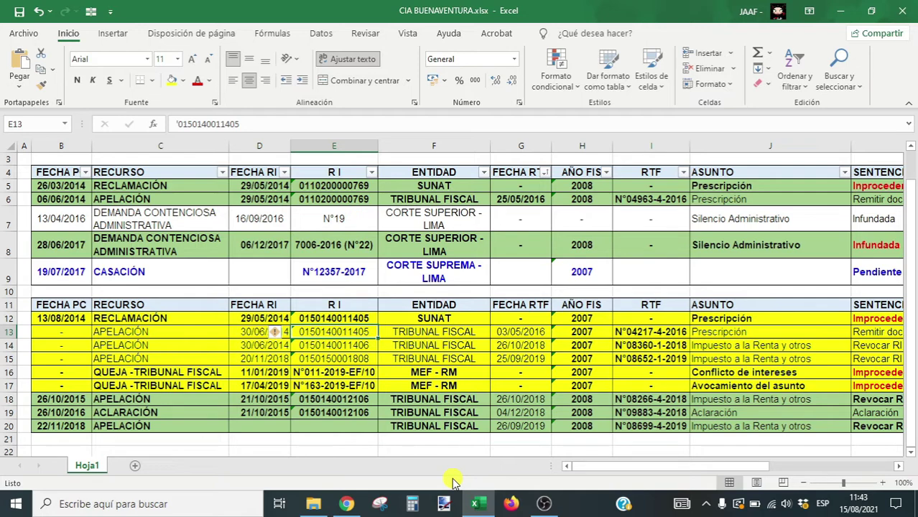
Step: Discard the stray entry in row 13's R I cell and reread the row's FECHA PC, RECURSO and FECHA RI fields
text(<)
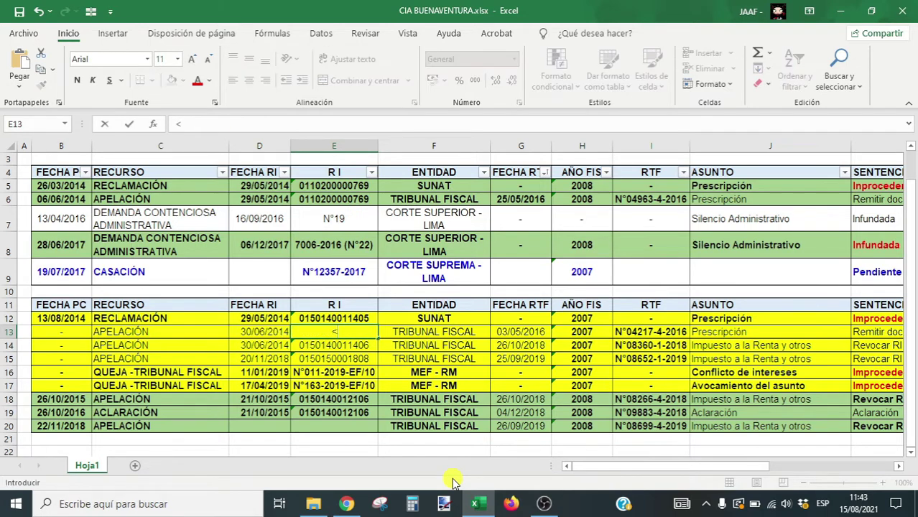
key(Escape)
key(Left)
key(Left)
key(Left)
key(Right)
key(Right)
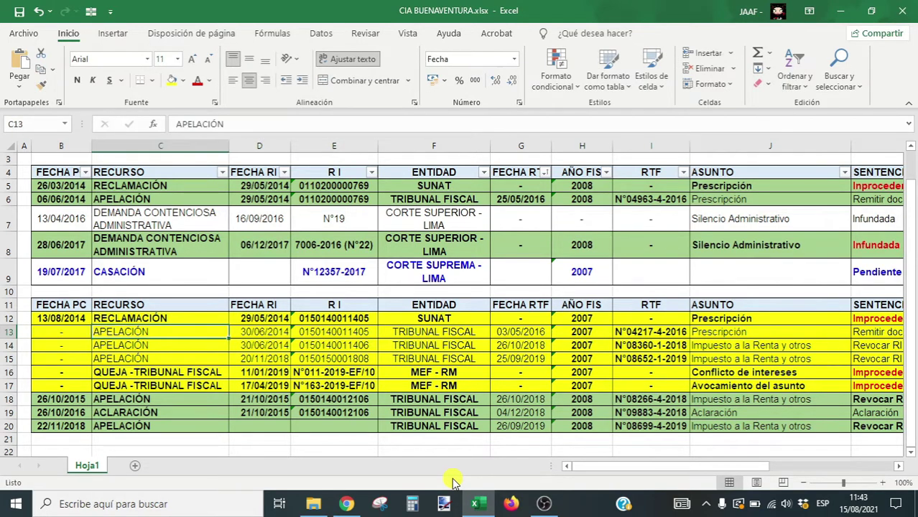
key(Right)
key(Left)
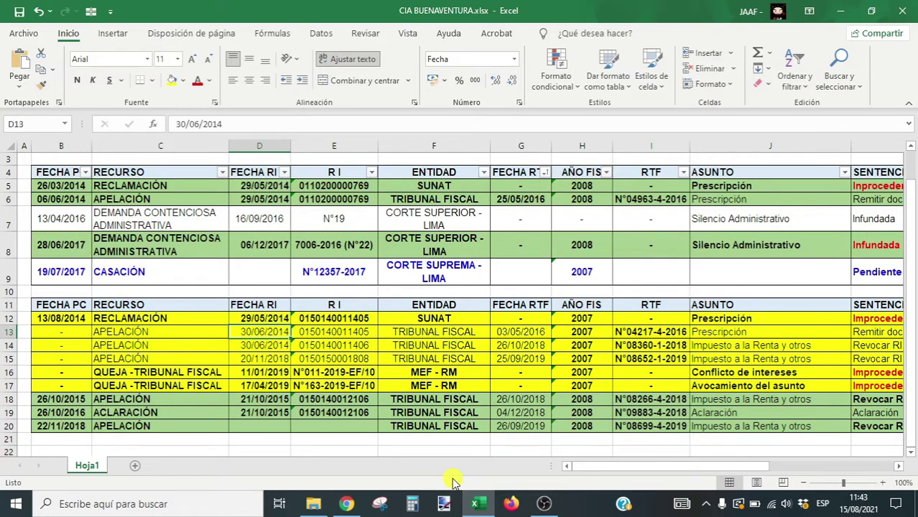
Step: Read row 13 from RECURSO through ENTIDAD and FECHA RTF to AÑO FIS and RTF
key(Right)
key(Left)
key(Left)
key(Right)
key(Right)
key(Right)
key(Right)
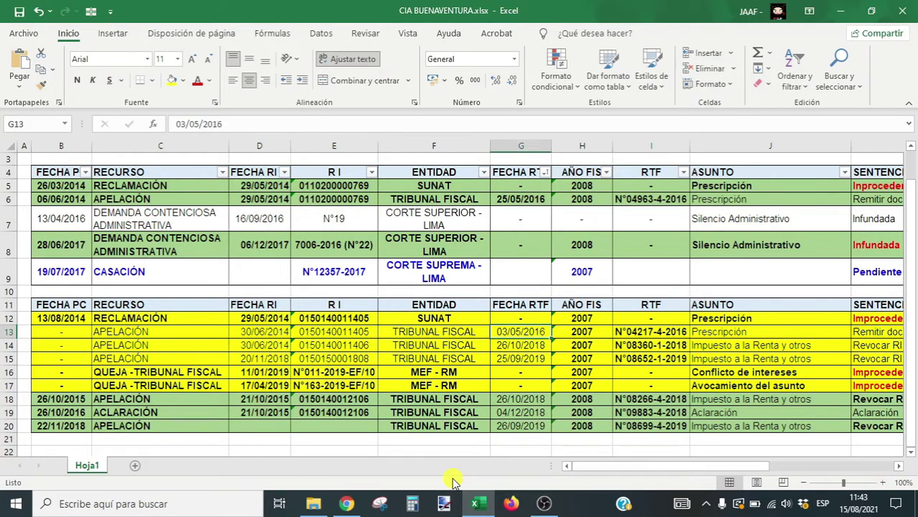
key(Left)
key(Left)
key(Left)
key(Left)
key(Left)
key(Right)
key(Right)
key(Right)
key(Right)
key(Right)
key(Right)
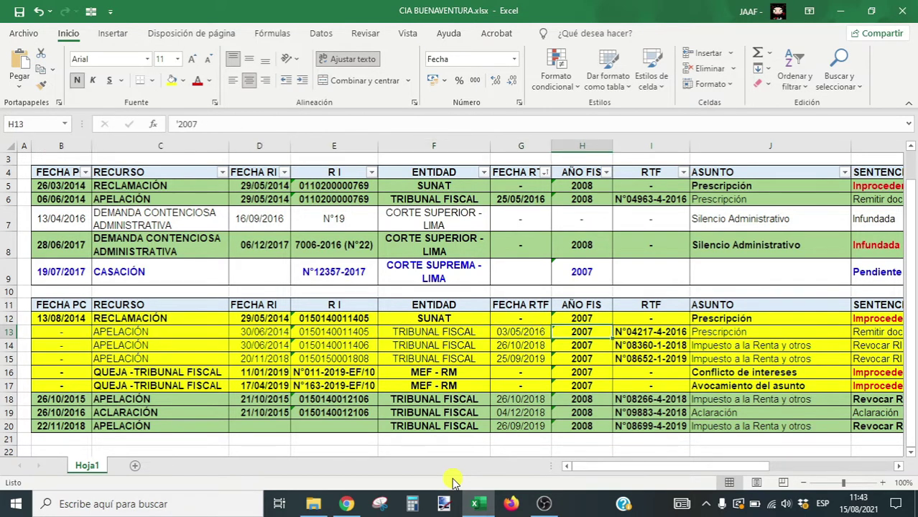
key(Right)
Step: Read row 14 from its RTF field back to RECURSO
key(Down)
key(Left)
key(Left)
key(Left)
key(Left)
key(Left)
key(Left)
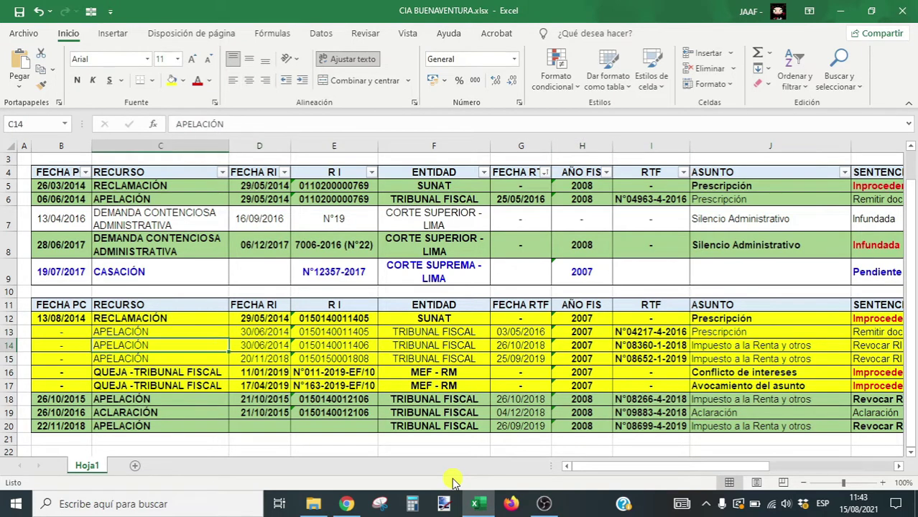
Step: Fill row 14 red from RECURSO to RTF and make the whole row bold
click(668, 346)
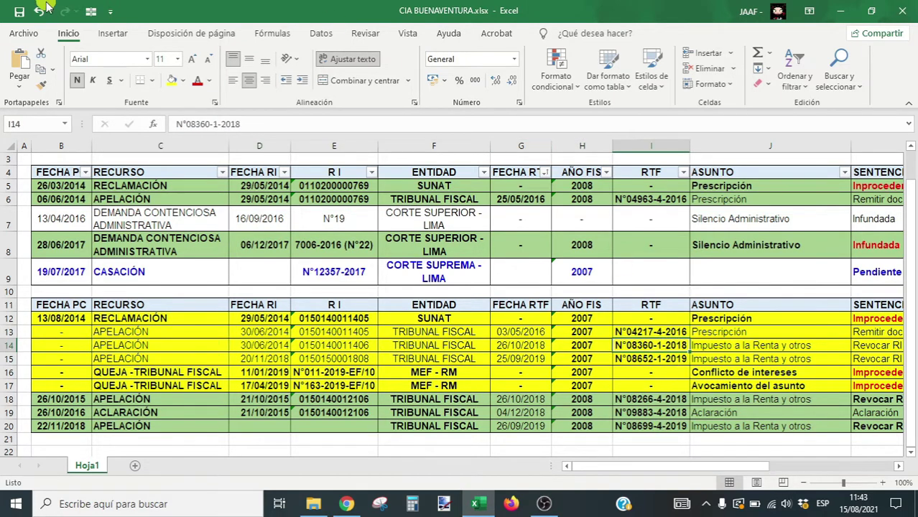
click(184, 81)
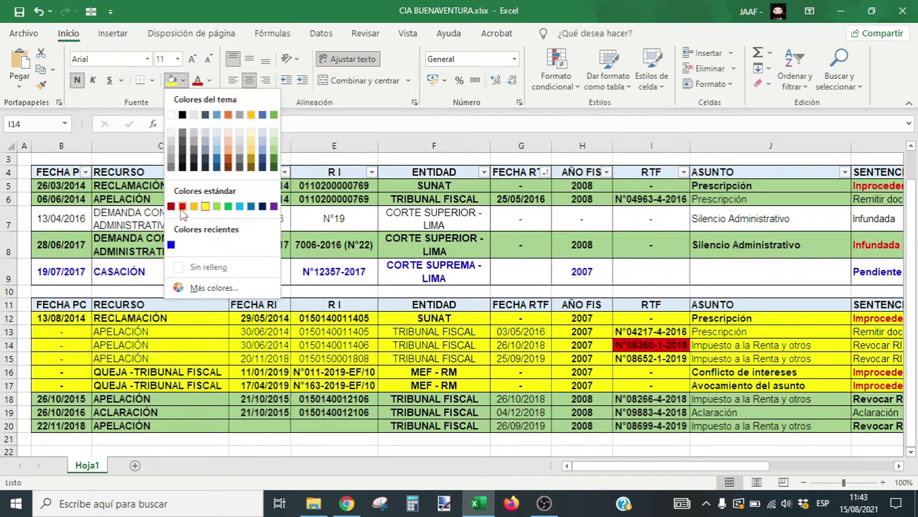
click(182, 208)
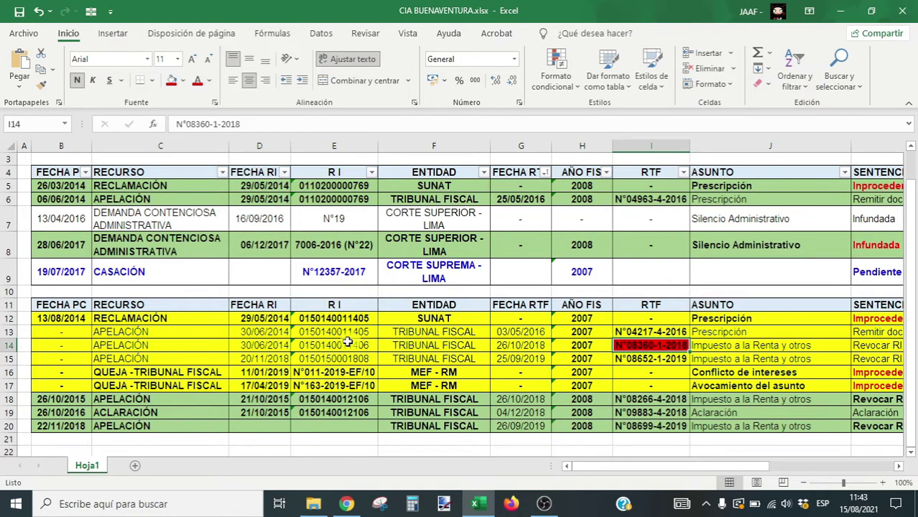
drag(108, 345, 597, 347)
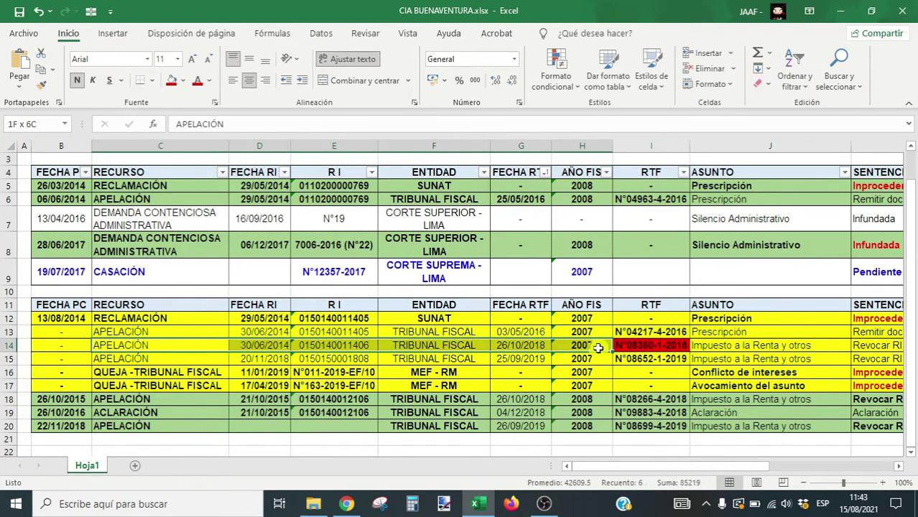
click(171, 81)
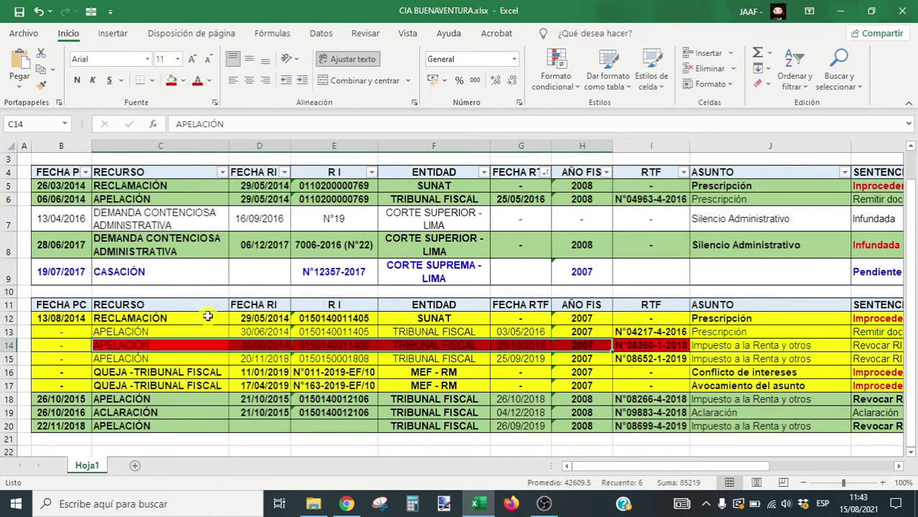
click(9, 345)
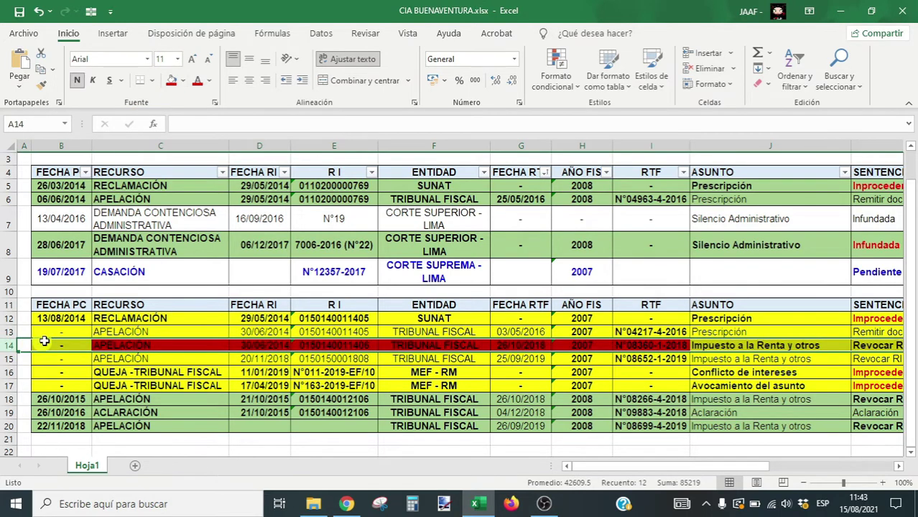
Step: Examine row 14's RECURSO, FECHA RI, R I and ENTIDAD fields
click(180, 345)
key(Right)
key(Right)
key(Right)
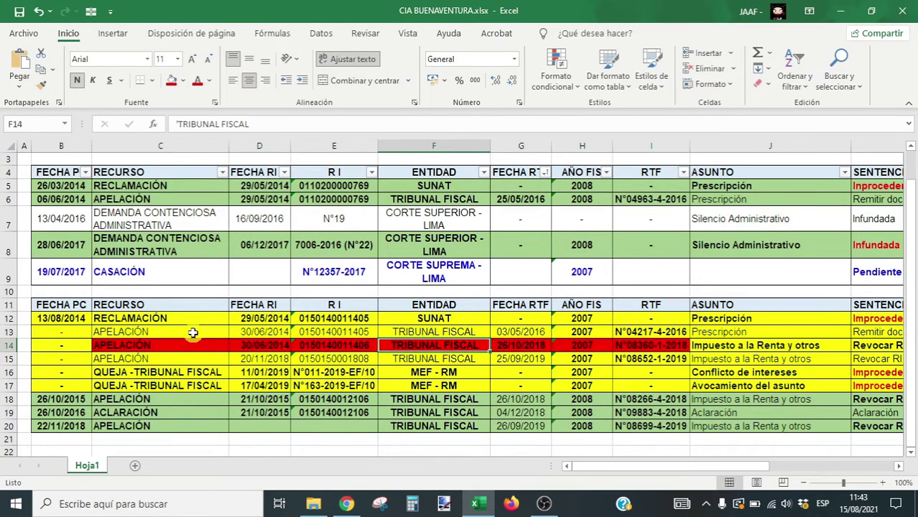
key(Left)
key(Left)
key(Left)
key(Right)
key(Right)
key(Left)
key(Right)
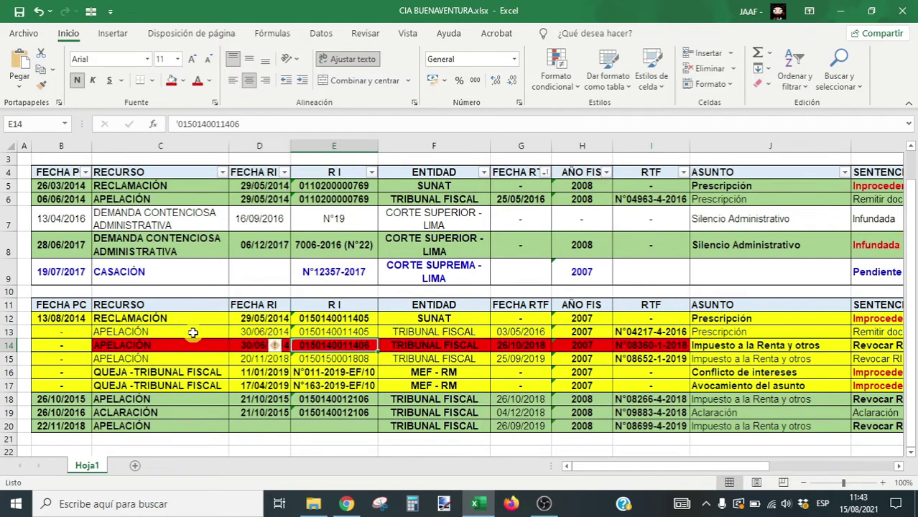
Step: Examine row 14's fields from R I through ENTIDAD and FECHA RTF to AÑO FIS
key(Right)
key(Left)
key(Right)
key(Right)
key(Right)
key(Right)
key(Left)
key(Left)
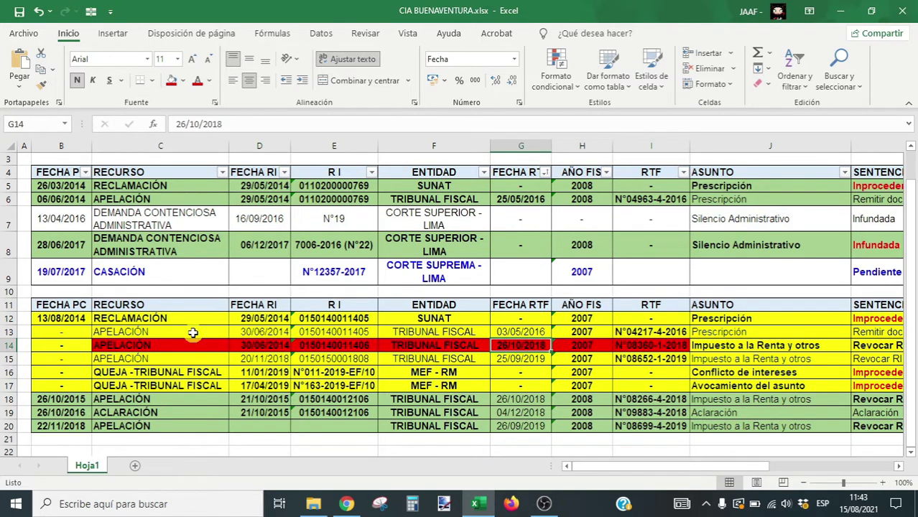
Step: Examine row 14's fields from FECHA RTF through AÑO FIS and RTF to ASUNTO
ctrl+scroll(193, 333, up, 1)
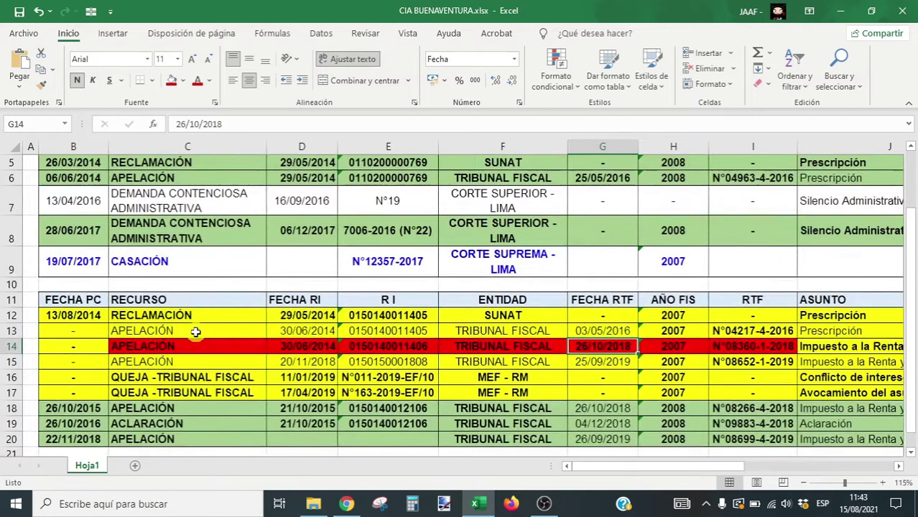
key(Right)
key(Right)
key(Right)
key(Left)
key(Left)
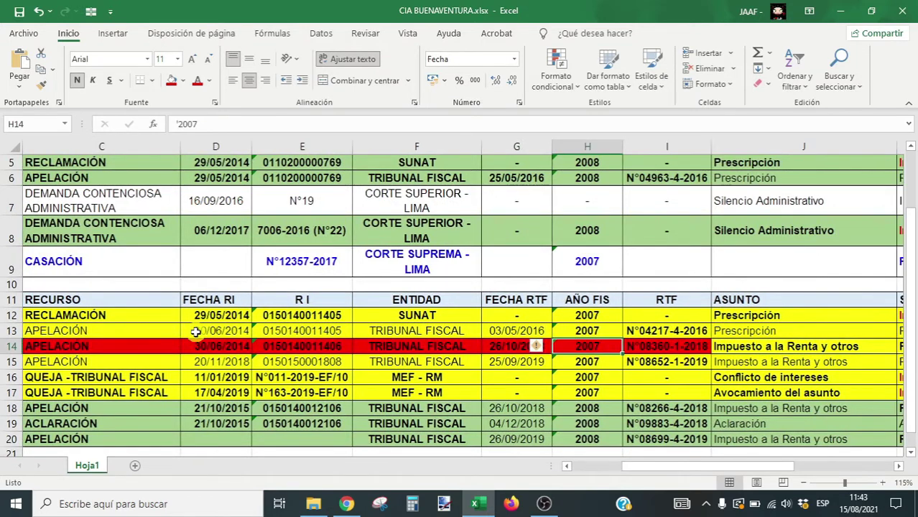
key(Right)
key(Right)
key(Right)
key(Left)
key(Right)
key(Left)
key(Left)
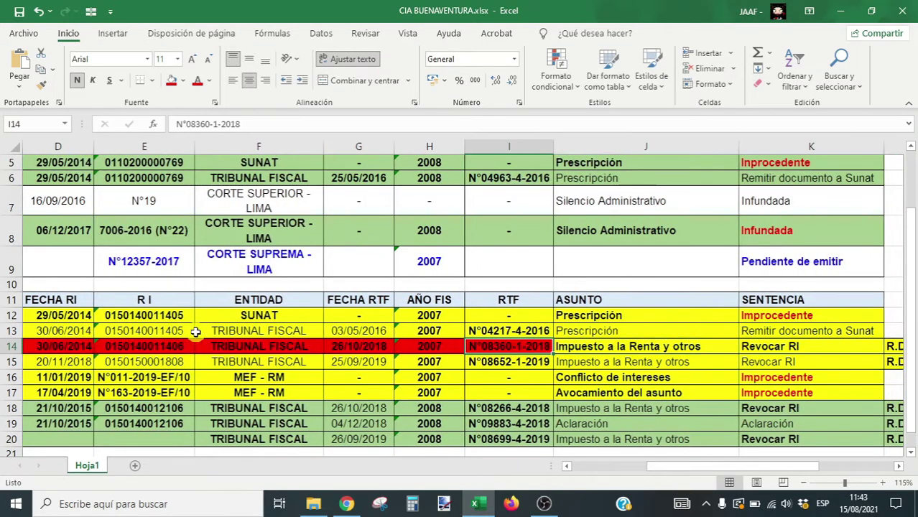
Step: Fill the ASUNTO and SENTENCIA cells of row 14 red
key(Right)
click(183, 80)
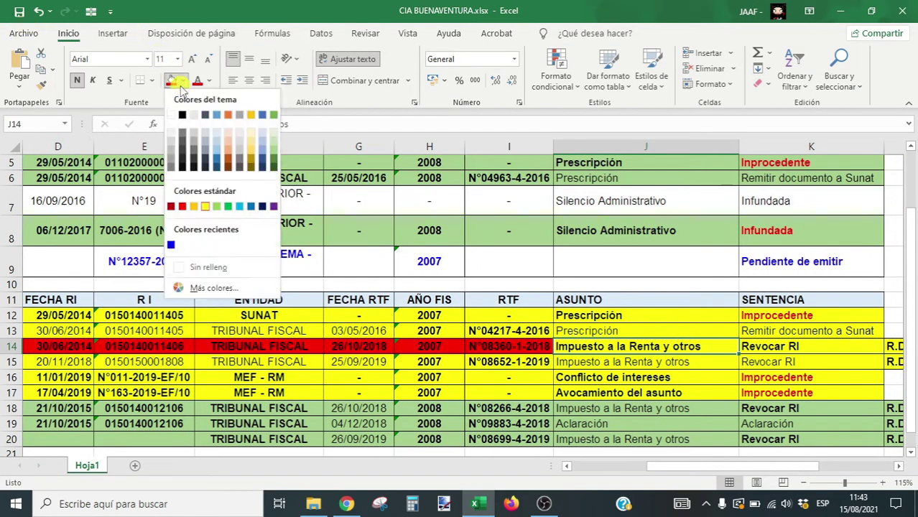
click(173, 85)
key(Right)
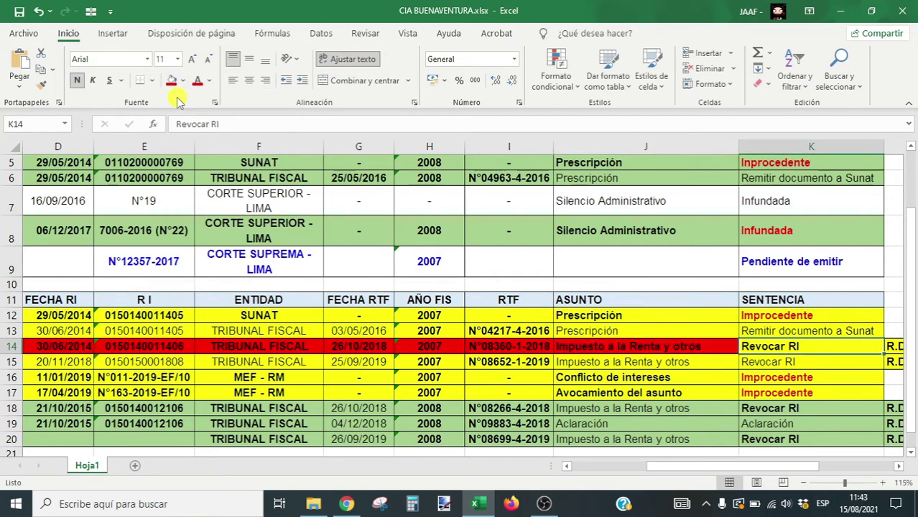
click(171, 84)
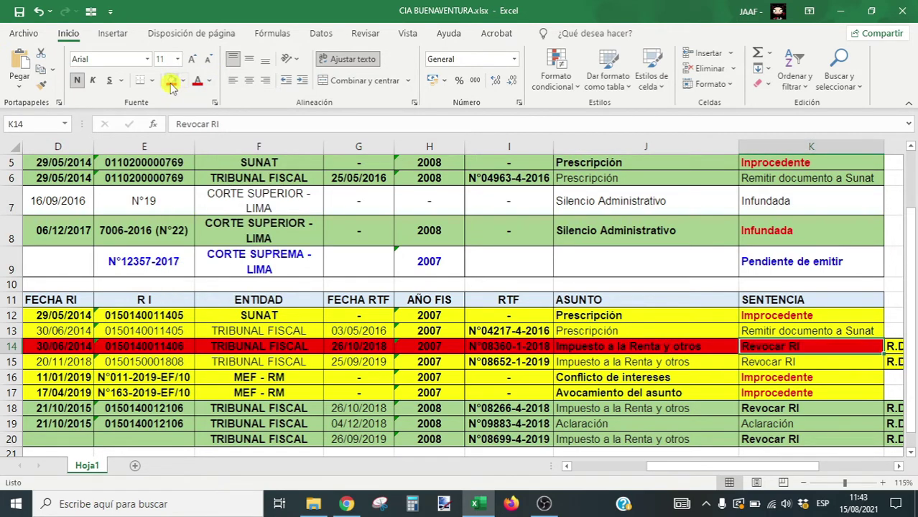
Step: Check the R.D and R.M entries at the end of row 14 and read back towards its start
key(Right)
key(Right)
key(Left)
key(Left)
key(Left)
key(Left)
key(Left)
key(Left)
key(Left)
key(Left)
key(Left)
key(Left)
key(Left)
key(Left)
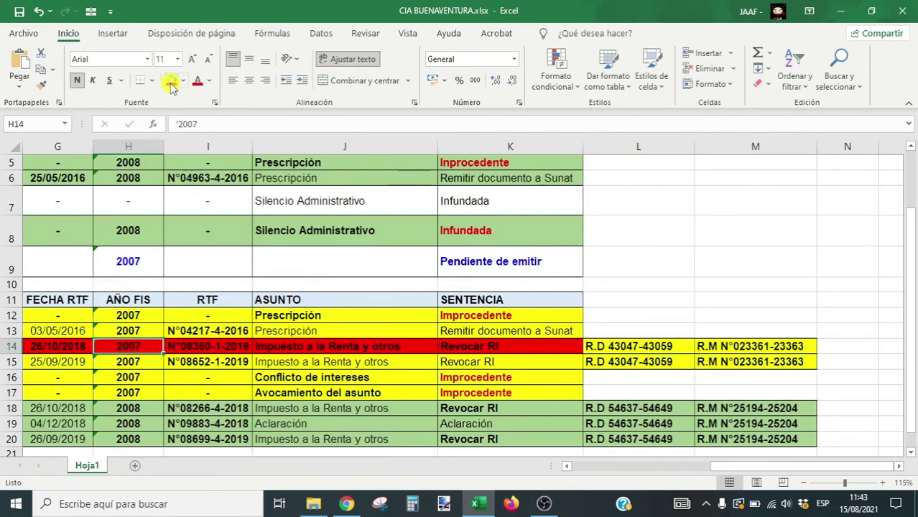
Step: Reread the RECURSO, FECHA RI and R I fields of the red row 14
key(Right)
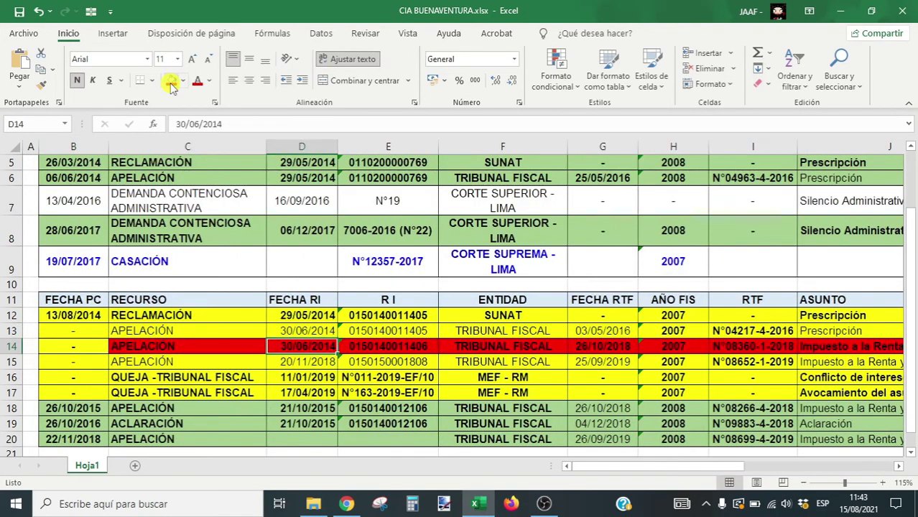
key(Right)
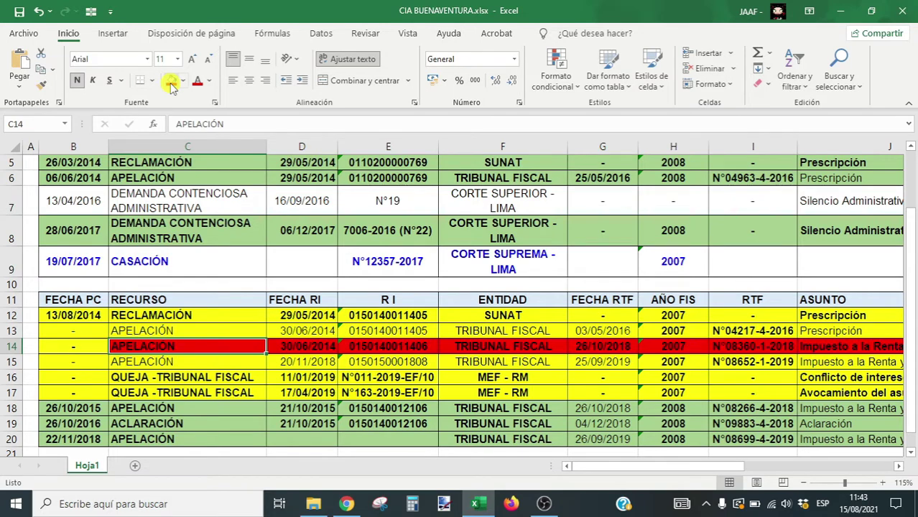
key(Right)
key(Right)
key(Left)
key(Left)
Step: Fill the 2007 RECLAMACIÓN in row 12 red from RECURSO to ASUNTO
key(Up)
key(Up)
key(shift+Right)
key(shift+Right)
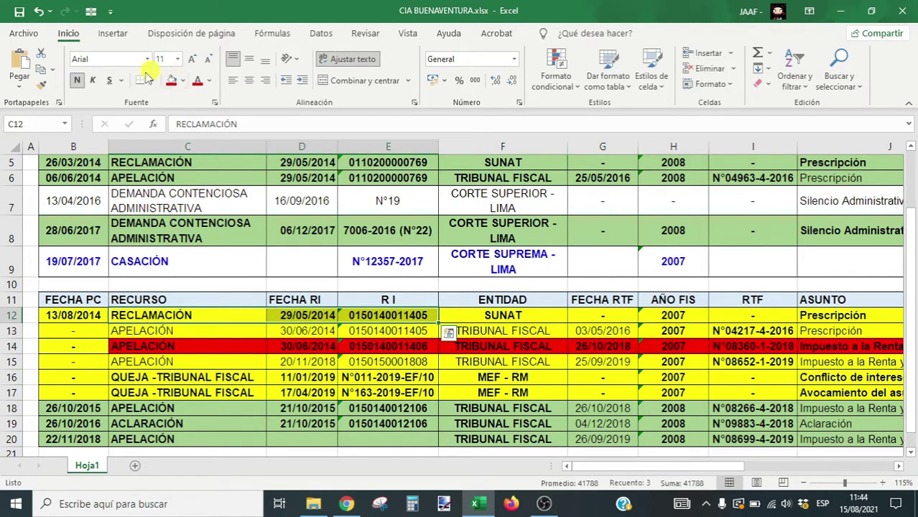
click(171, 81)
key(shift+Right)
key(shift+Right)
key(shift+Right)
key(shift+Right)
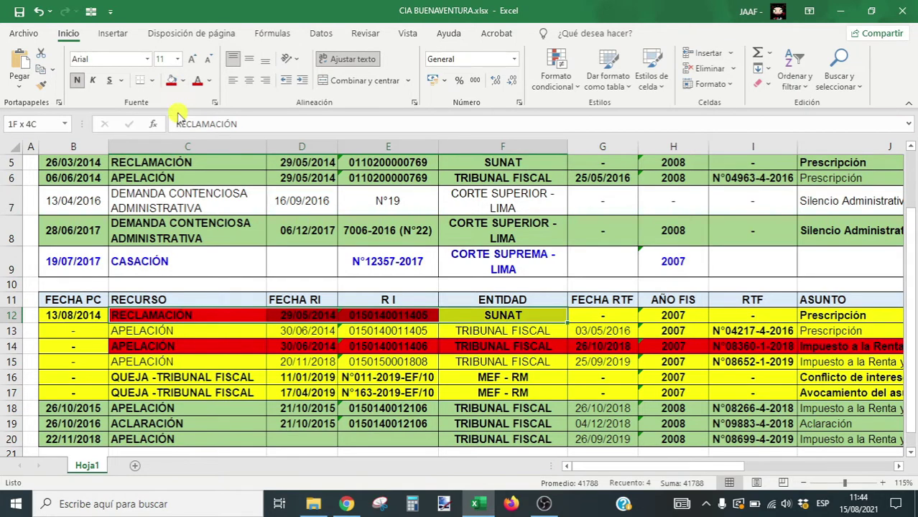
key(shift+Right)
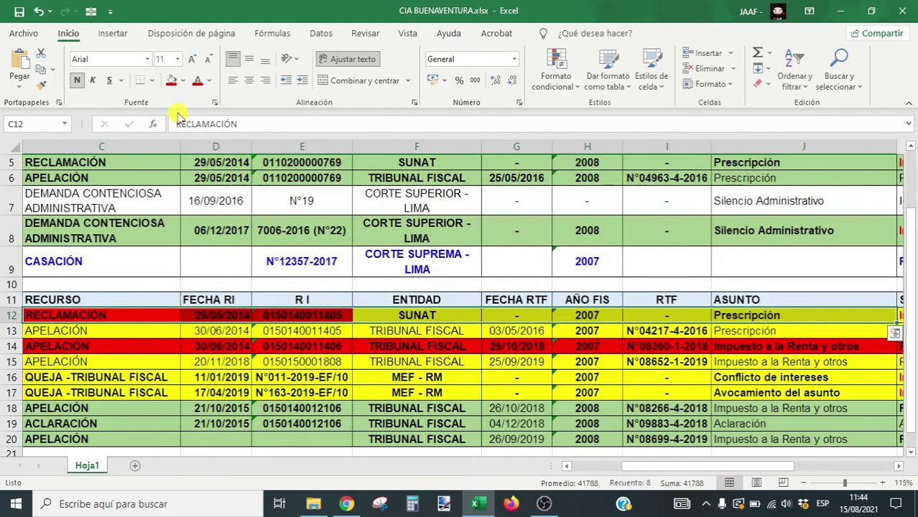
click(171, 82)
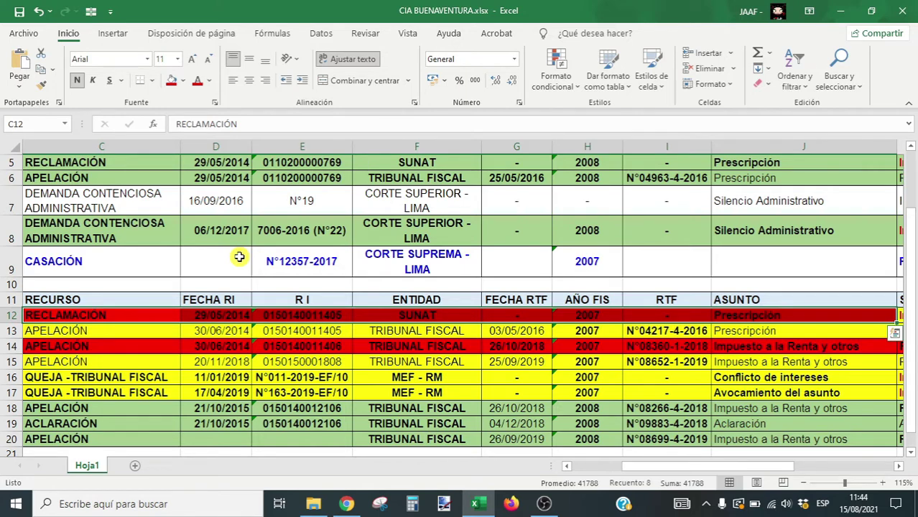
scroll(239, 257, left, 2)
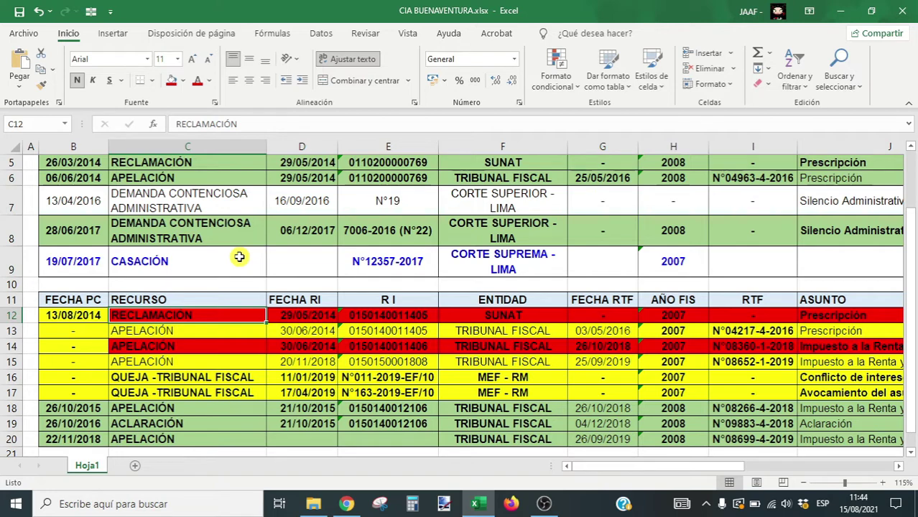
Step: Read the red RECLAMACIÓN in row 12 from RECURSO across to ENTIDAD
key(Right)
key(Right)
key(Right)
key(Left)
key(Left)
key(Left)
key(Right)
key(Right)
key(Right)
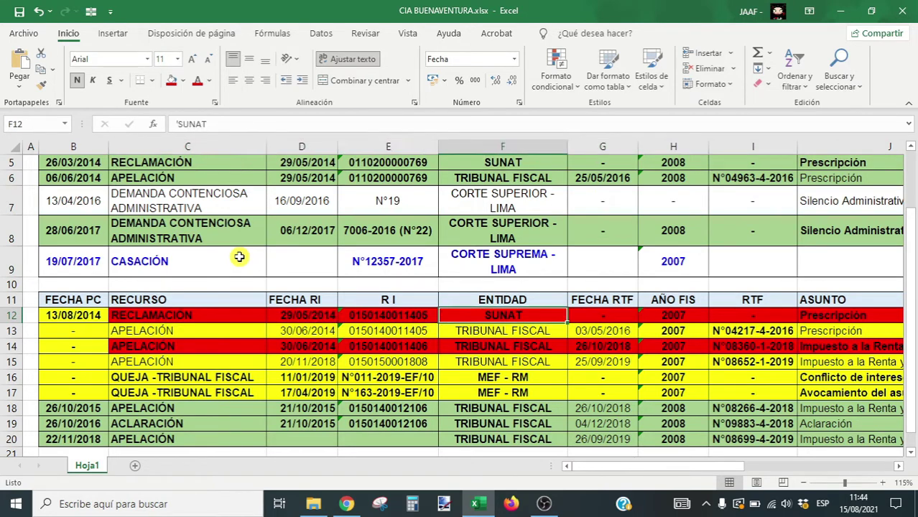
key(Left)
Step: Fill the SENTENCIA cell of row 12 red and set its text colour to black
key(Right)
key(Right)
key(Right)
key(Right)
key(Right)
key(Right)
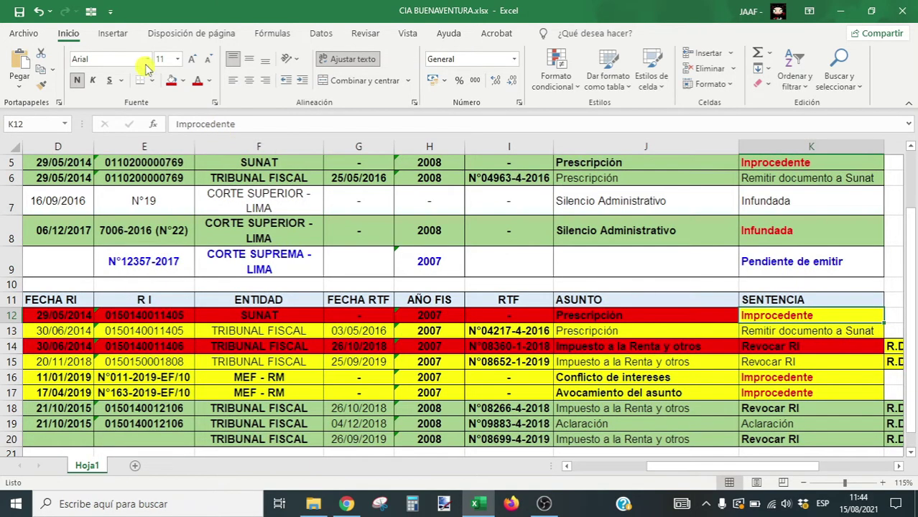
click(171, 80)
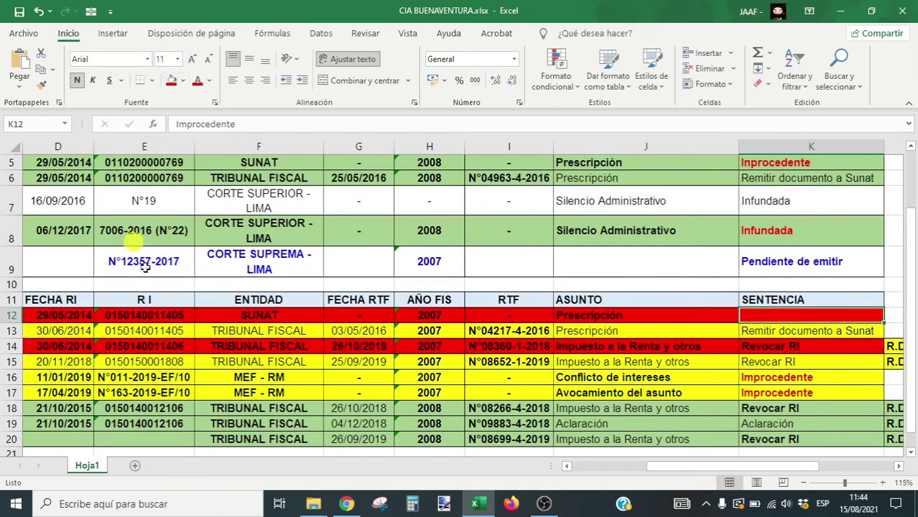
click(210, 82)
click(203, 131)
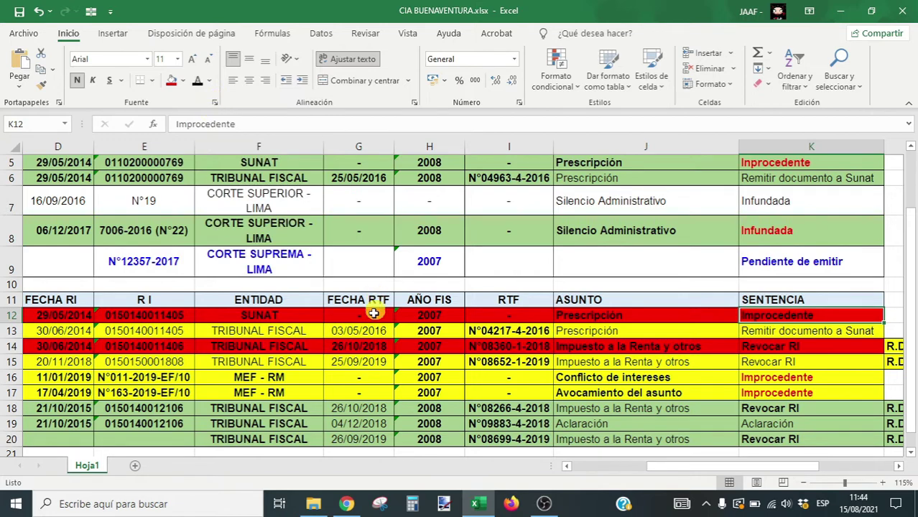
Step: Fill the two QUEJA -TRIBUNAL FISCAL entries in rows 16 and 17 red from RECURSO to SENTENCIA
click(352, 357)
key(Left)
key(Left)
key(Left)
key(Left)
key(Left)
key(Left)
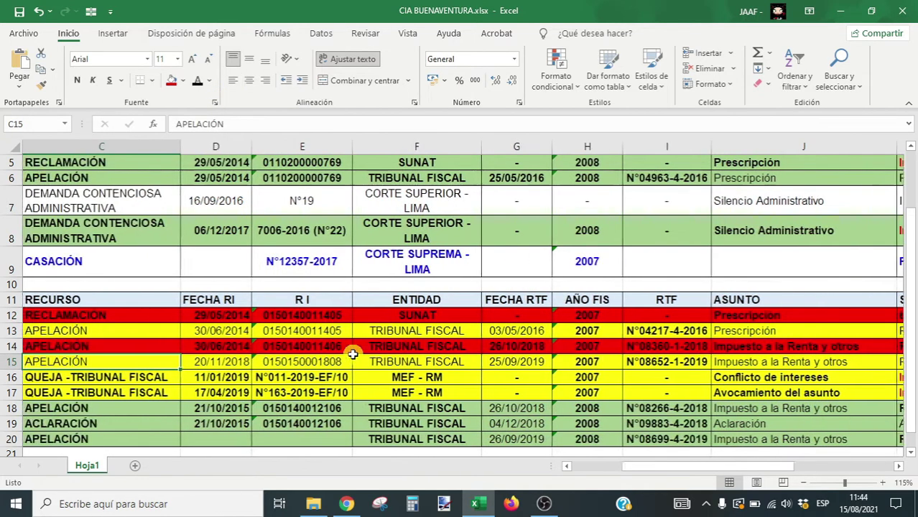
key(Right)
key(Right)
key(Down)
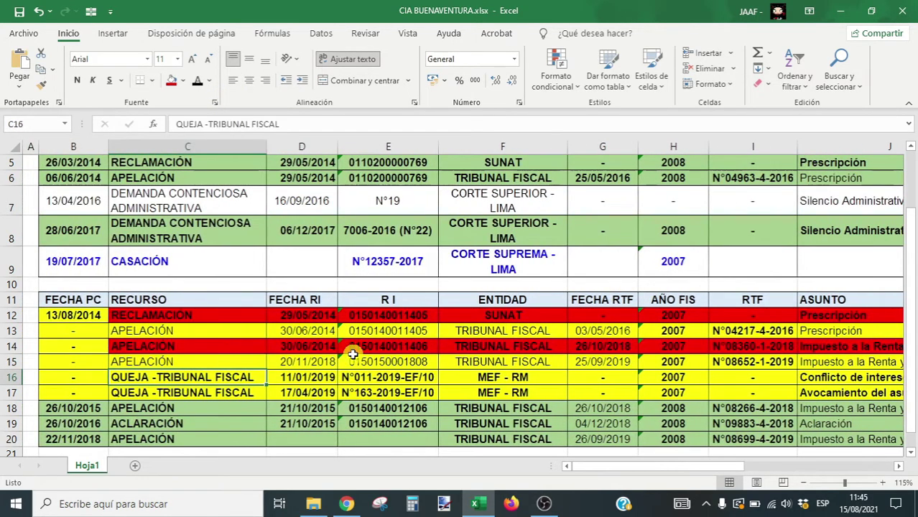
key(shift+Down)
key(shift+Right)
key(shift+Right)
key(shift+Right)
key(shift+Right)
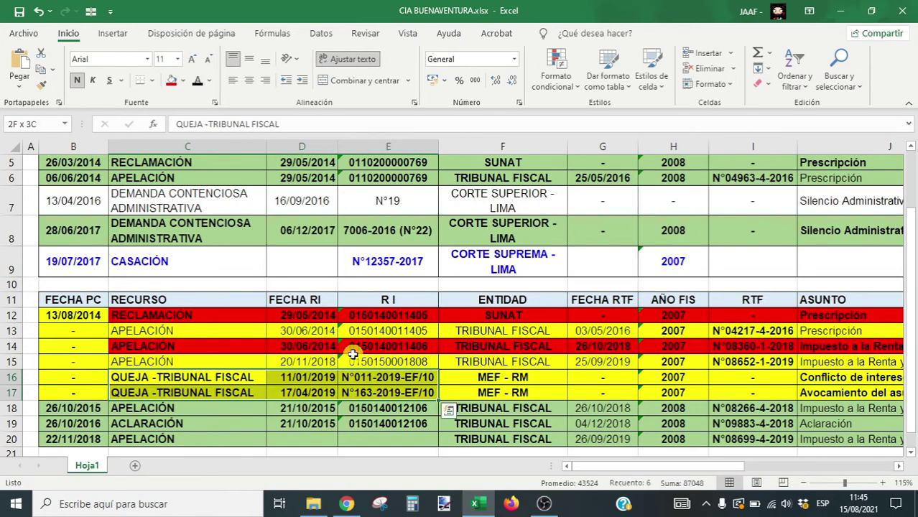
key(shift+Right)
key(shift+Right)
key(shift+Right)
key(shift+Right)
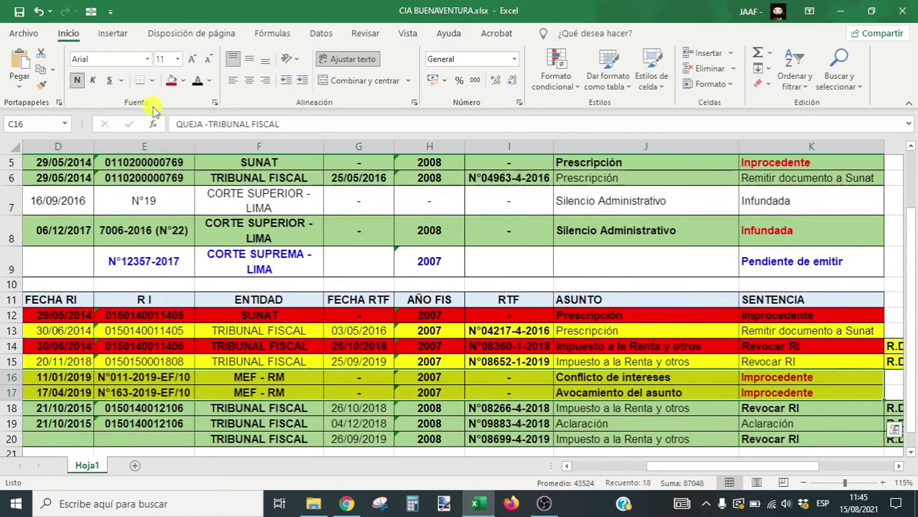
click(171, 81)
Step: Check the FECHA PC, RECURSO and FECHA RI fields of the two red queja rows, 16 and 17
click(255, 346)
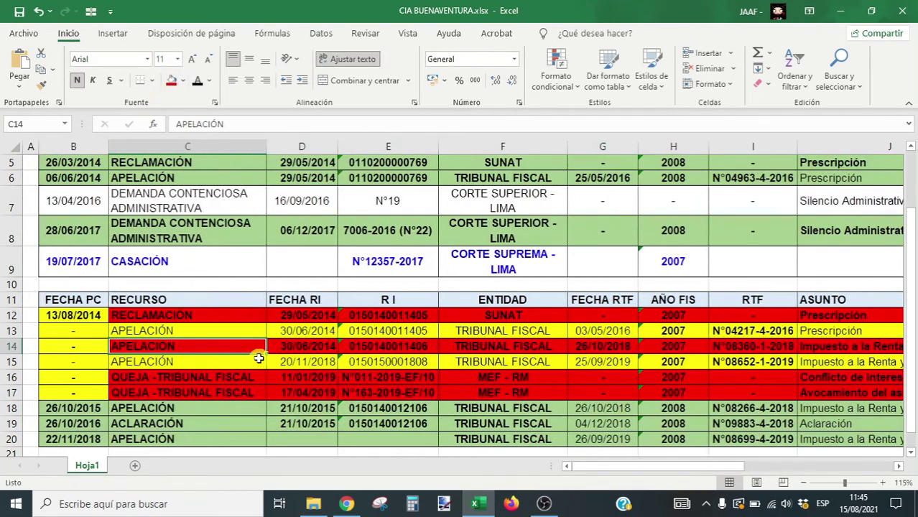
key(Down)
key(Down)
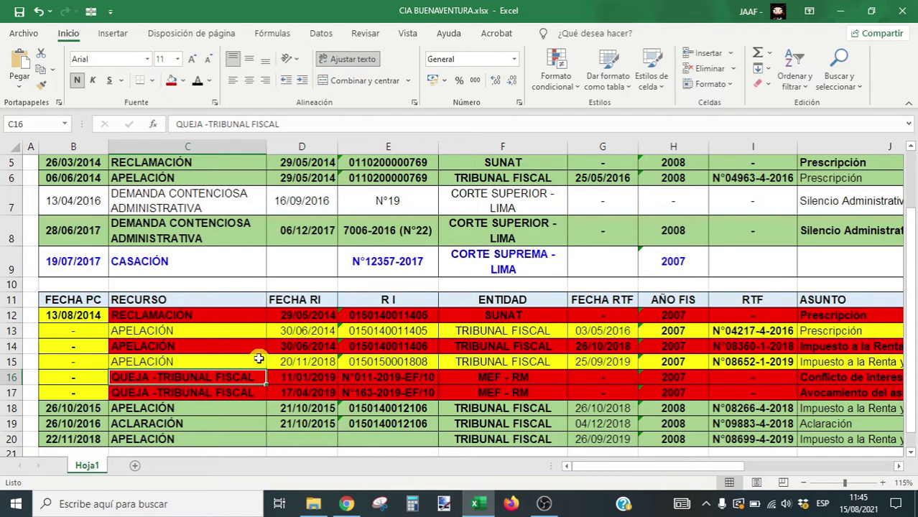
key(Left)
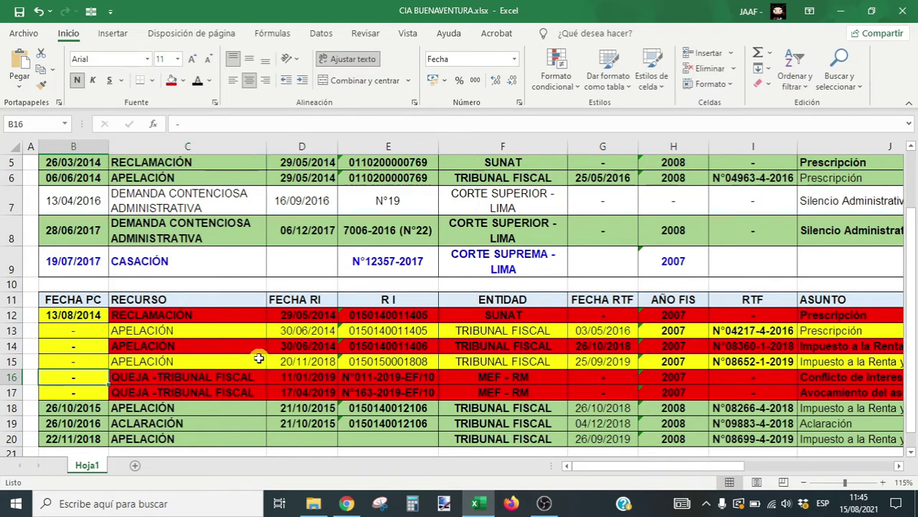
key(Right)
key(Right)
key(Left)
key(Right)
key(Left)
key(Down)
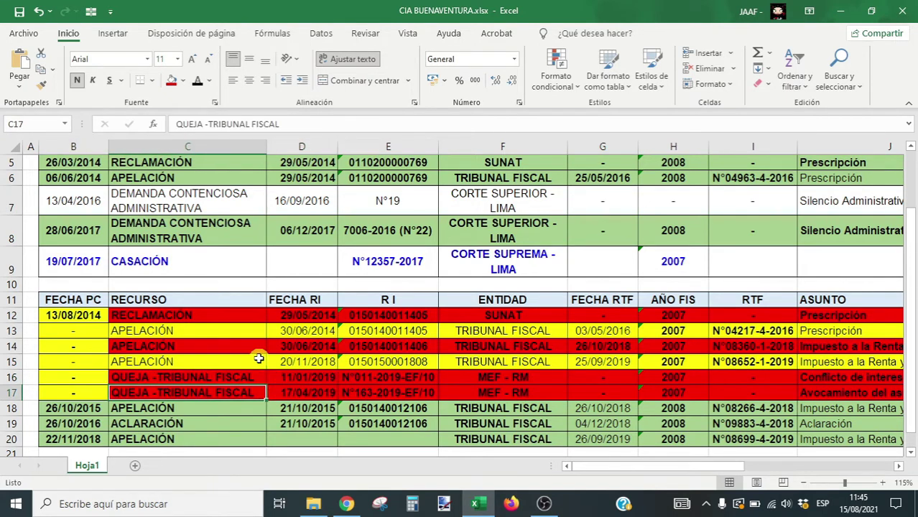
key(Right)
key(Right)
key(Left)
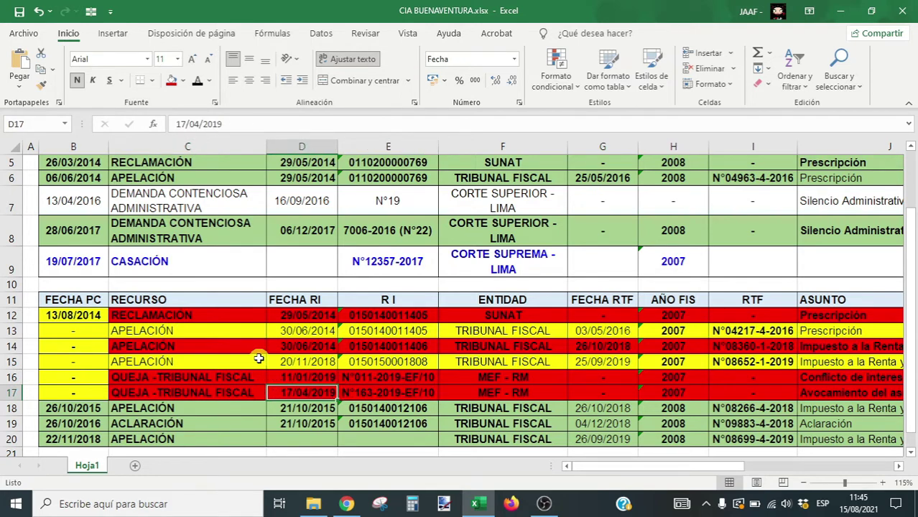
Step: Compare the R I entries of rows 16 and 17 and read row 17 on to AÑO FIS
key(Up)
key(Right)
key(Down)
key(Up)
key(Down)
key(Up)
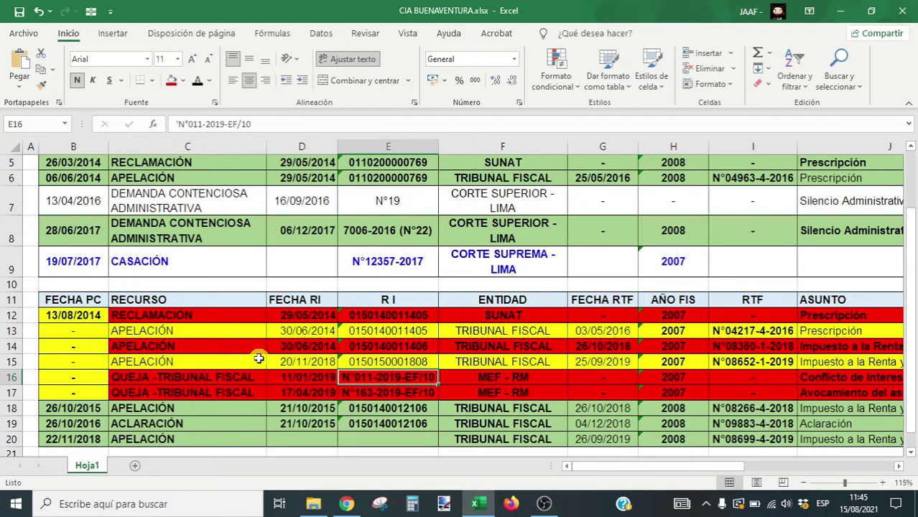
key(Up)
key(Down)
key(Down)
key(Right)
key(Right)
key(Right)
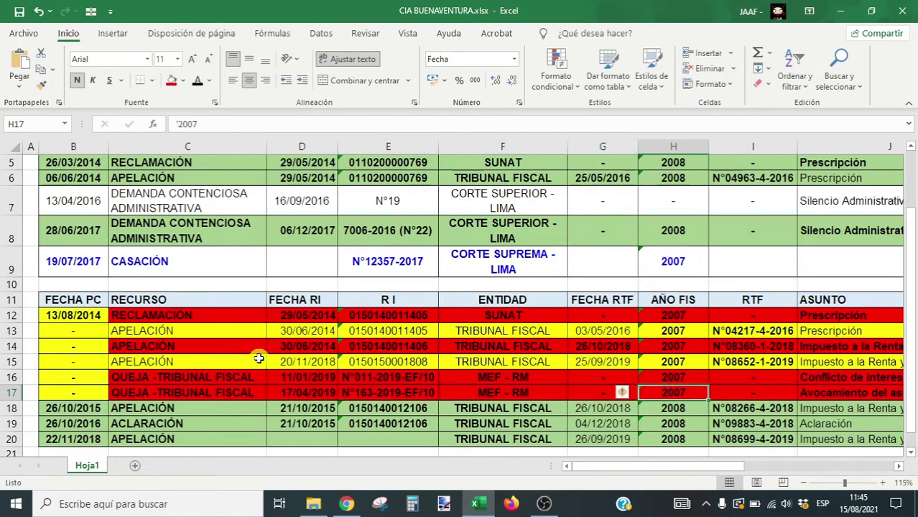
Step: Check the ASUNTO and SENTENCIA fields of the queja rows and read row 17 back to its start
key(Right)
key(Right)
key(Up)
key(Right)
key(Left)
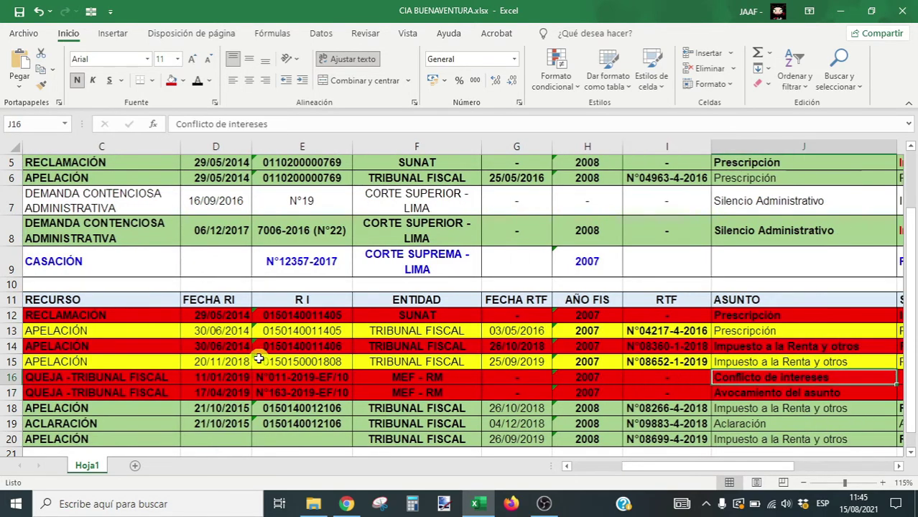
key(Down)
key(Right)
key(Right)
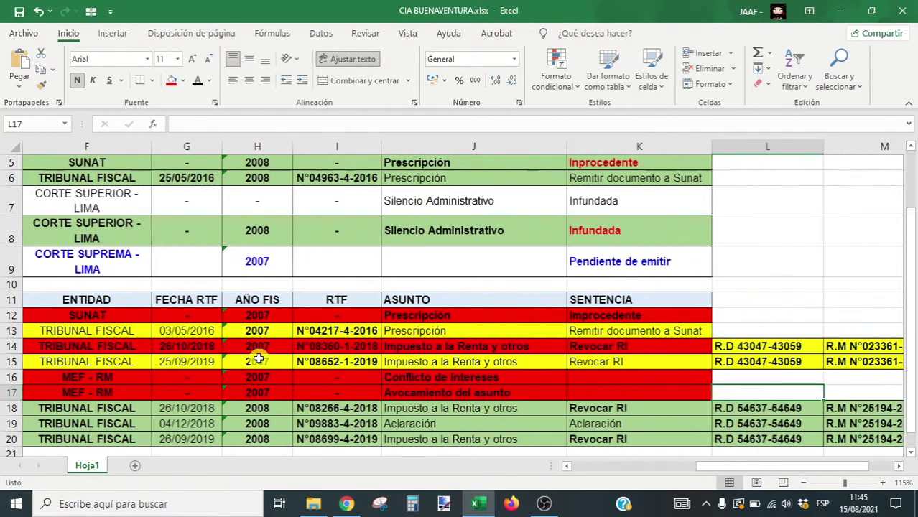
key(Left)
key(Left)
key(Left)
key(Left)
key(Left)
key(Left)
key(Left)
key(Left)
key(Left)
key(Left)
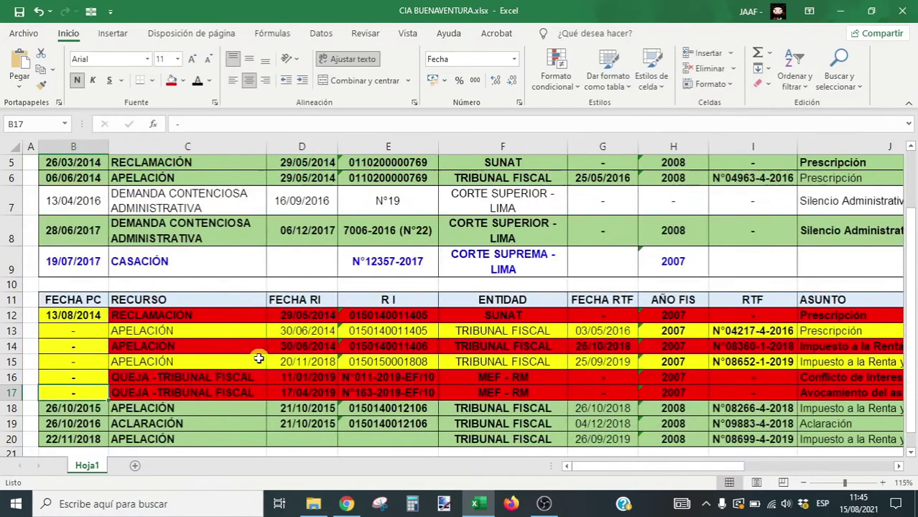
Step: Enter Improcedente as the SENTENCIA of row 16 and make the SENTENCIA text of rows 16 and 17 black
key(Up)
key(Right)
key(Right)
key(Right)
key(Right)
key(Right)
key(Right)
key(Right)
key(Right)
key(Right)
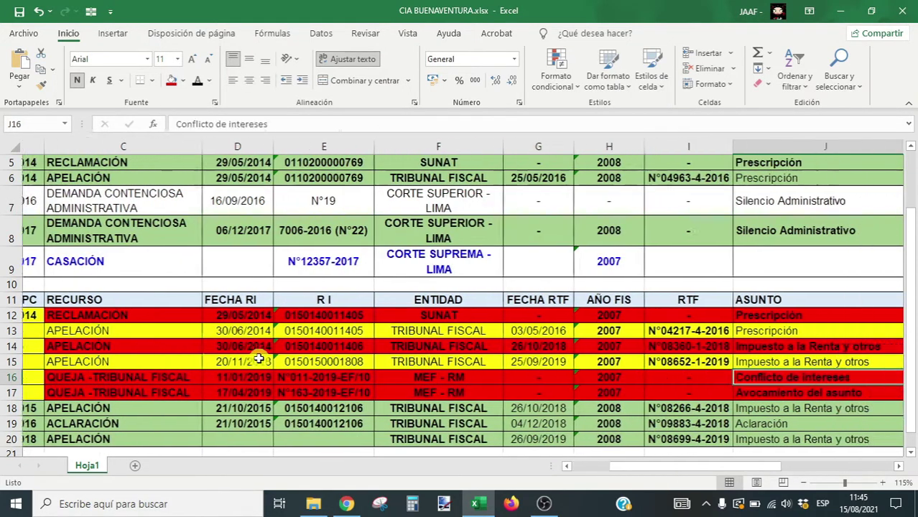
text(iMPRocedente)
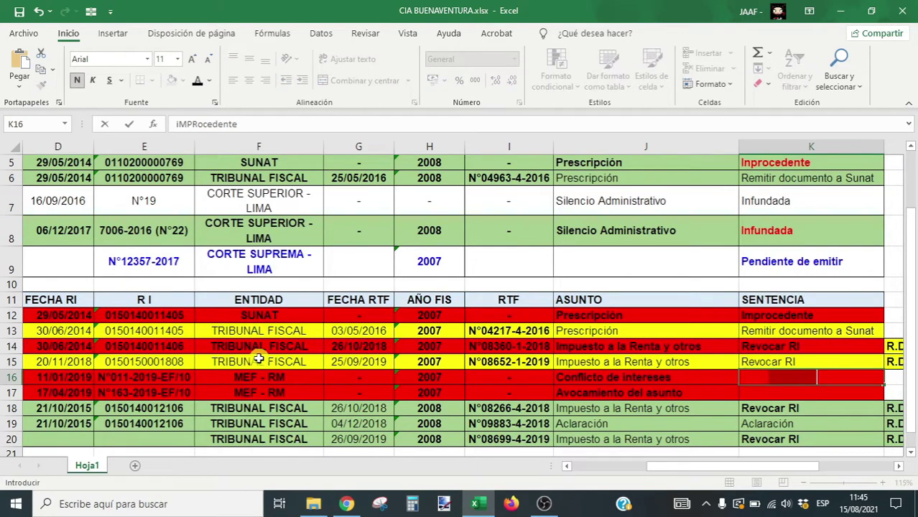
key(Return)
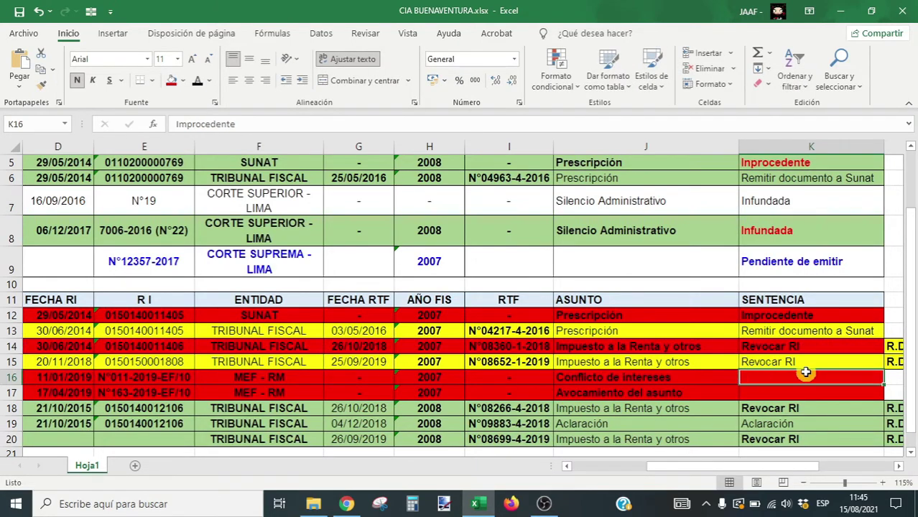
drag(798, 375, 802, 390)
key(ctrl+d)
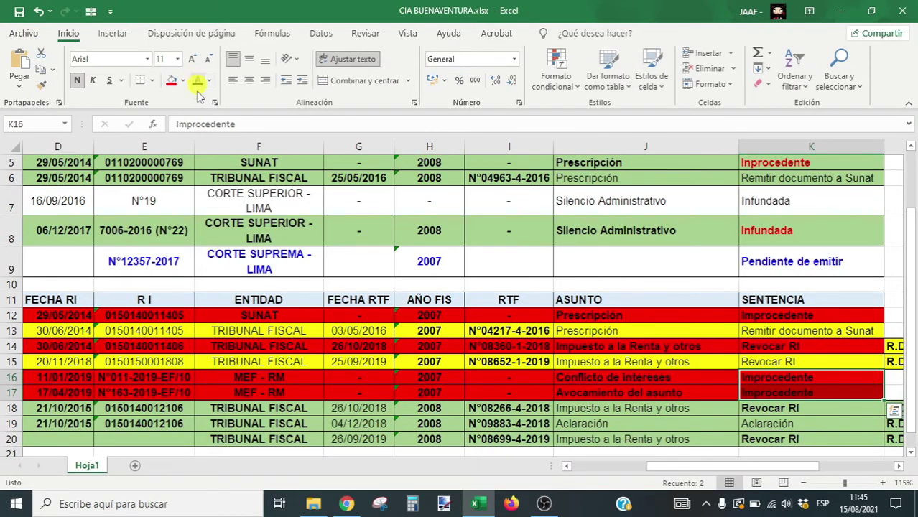
Step: Reread the queja in row 17 from ASUNTO back towards its first fields, ending at R I
click(696, 389)
key(Left)
key(Left)
key(Left)
key(Left)
key(Left)
key(Left)
key(Left)
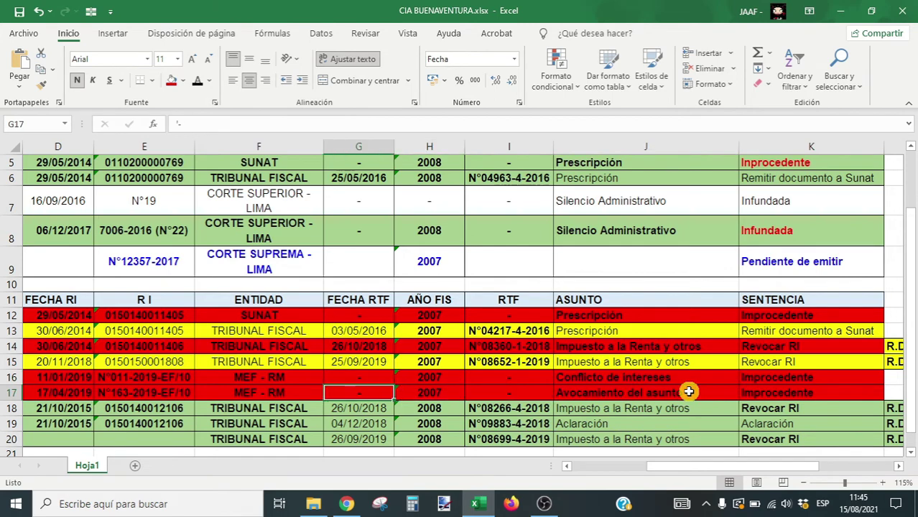
key(Left)
key(Left)
key(Right)
key(Right)
key(Right)
key(Right)
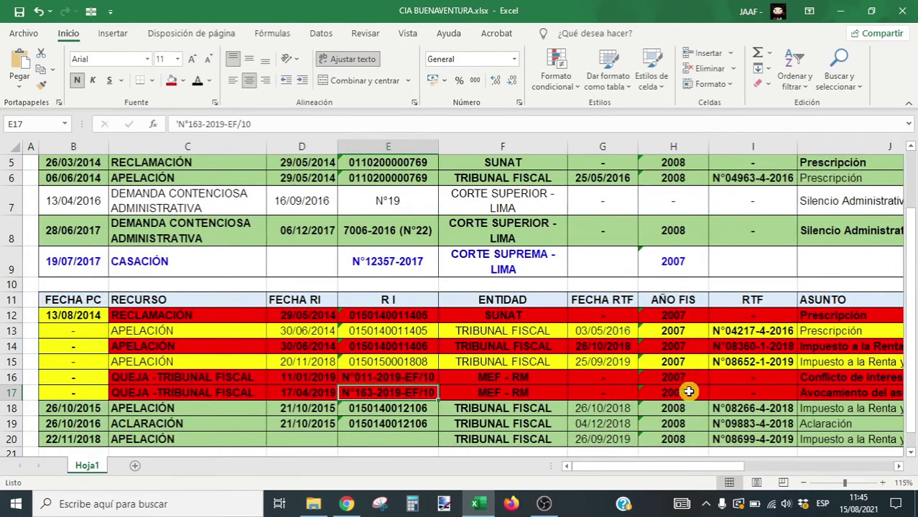
Step: Compare the R I entries of the 2007 rows upwards and return to the RECLAMACIÓN in row 12
key(Up)
key(Up)
key(Up)
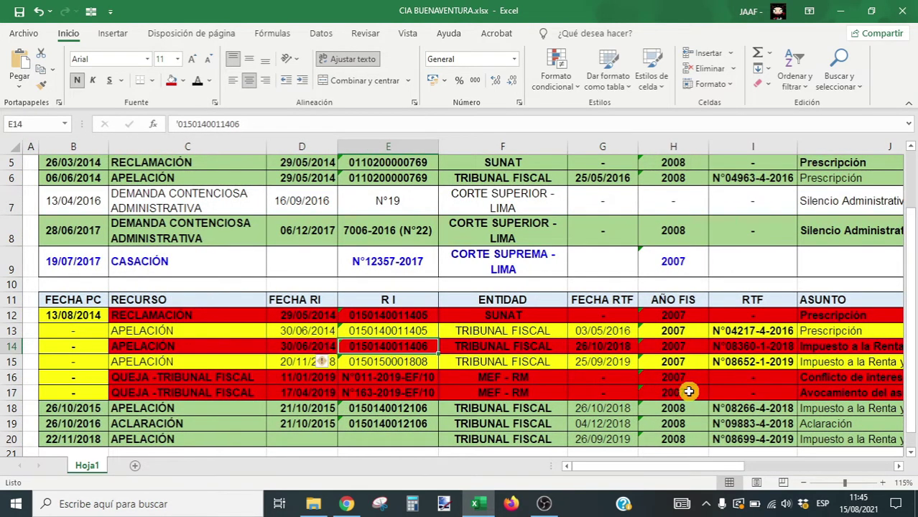
key(Down)
key(Down)
key(Up)
key(Up)
key(Up)
key(Up)
key(Left)
key(Left)
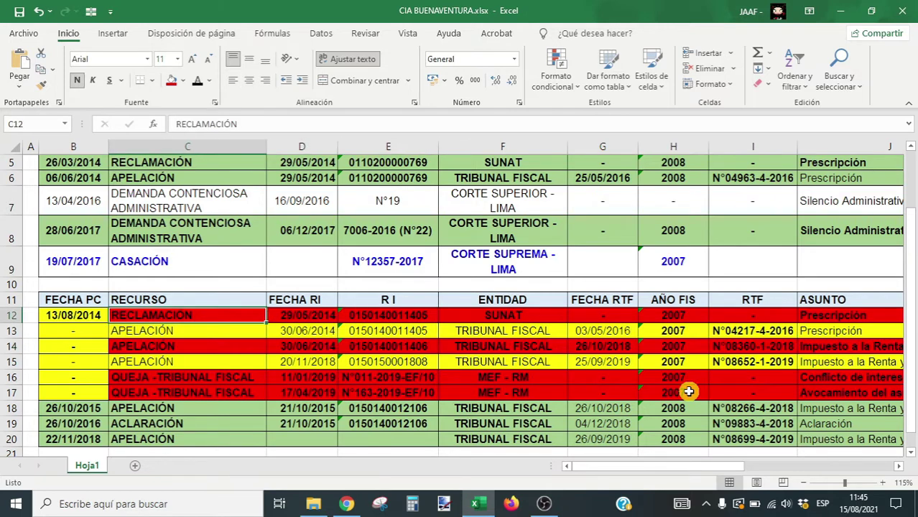
Step: Read row 12 from FECHA PC through SENTENCIA and back to its start
key(Left)
key(Right)
key(Right)
key(Right)
key(Right)
key(Right)
key(Right)
key(Right)
key(Right)
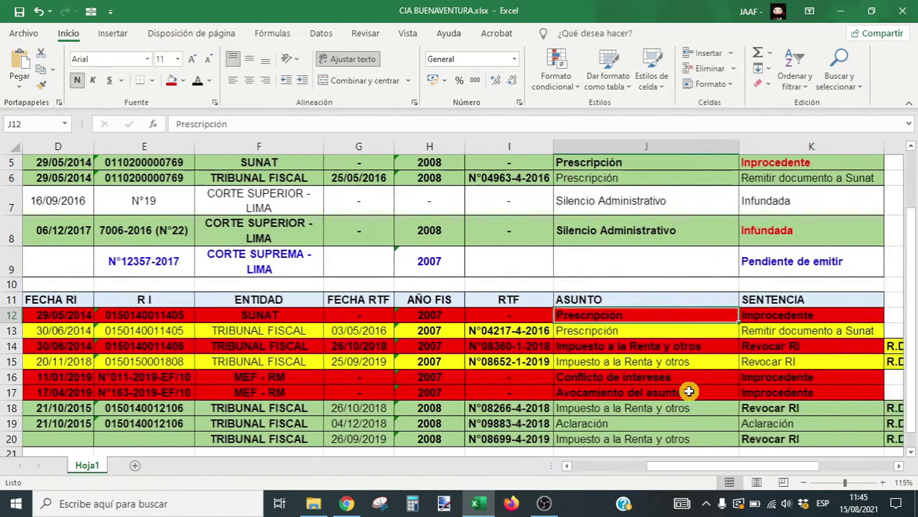
key(Right)
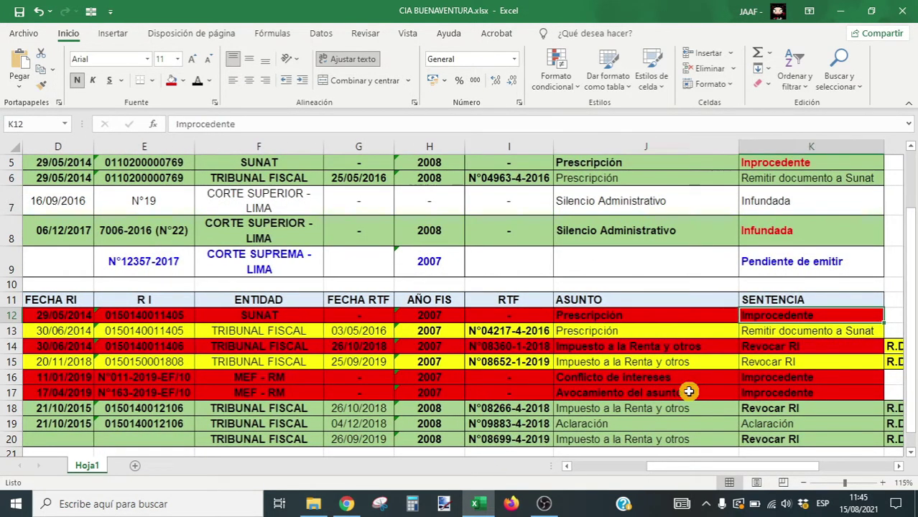
key(Left)
key(Left)
key(Left)
key(Left)
key(Left)
key(Left)
key(Left)
key(Left)
key(Left)
key(Left)
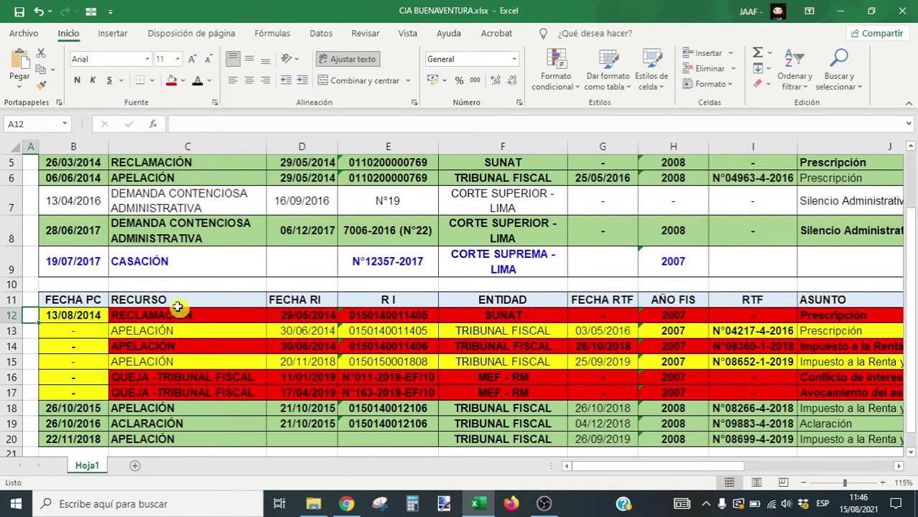
Step: Fill the 2007 CASACIÓN in row 9 red and set its text colour to black
drag(77, 260, 819, 260)
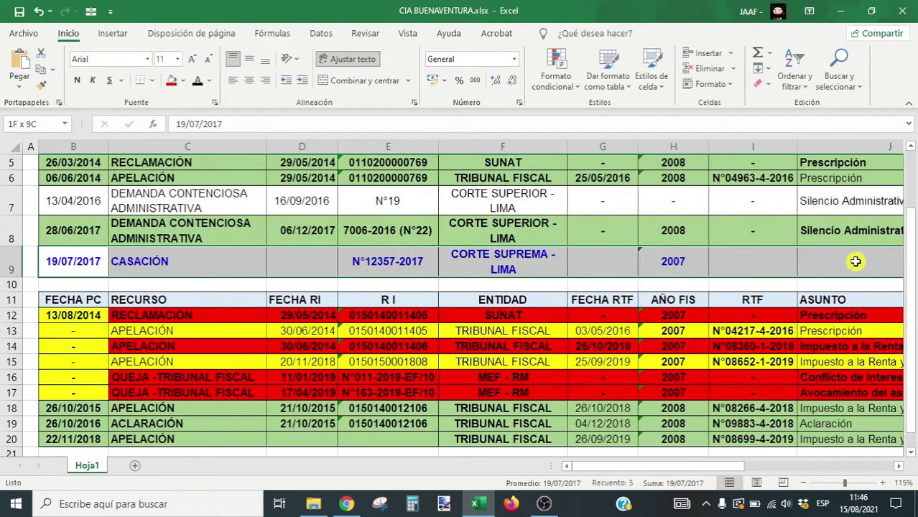
click(172, 80)
click(197, 80)
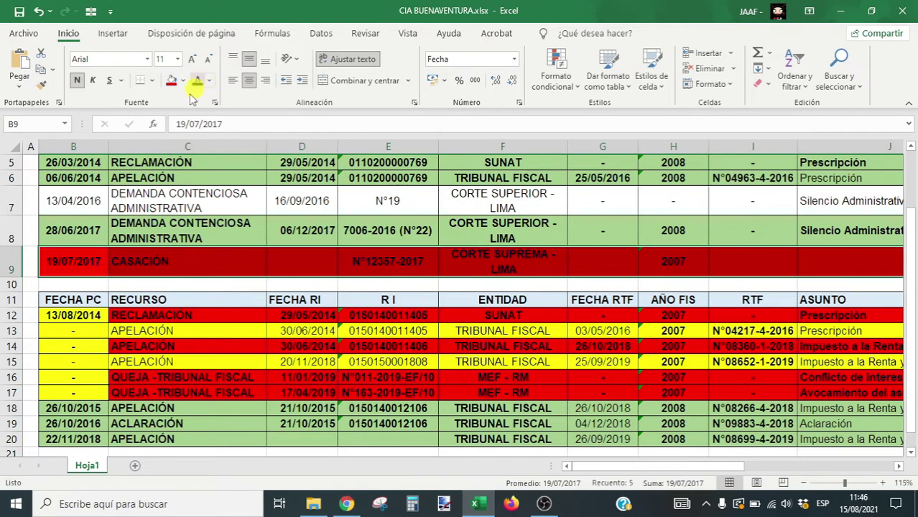
Step: Return to the 2007 APELACIÓN in row 14 and look over the highlighted rows of both tables
click(349, 346)
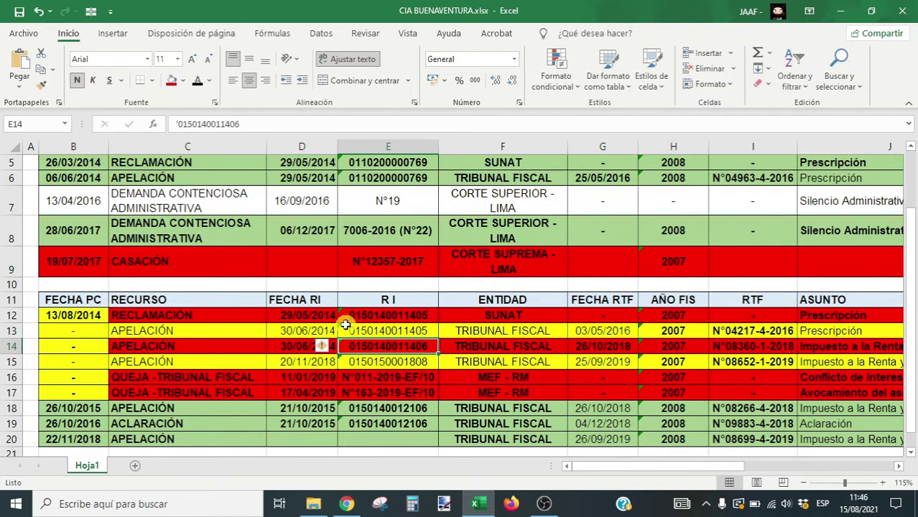
key(Left)
key(Left)
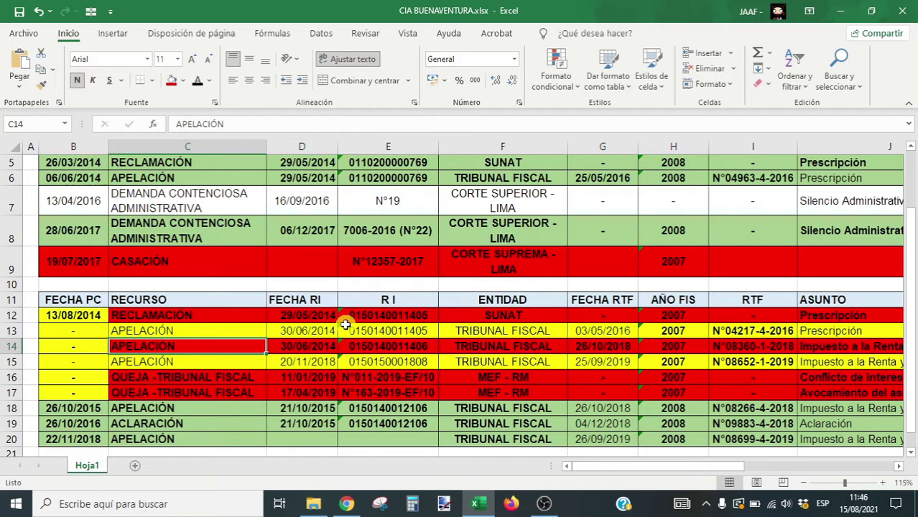
scroll(503, 343, up, 2)
scroll(506, 340, down, 2)
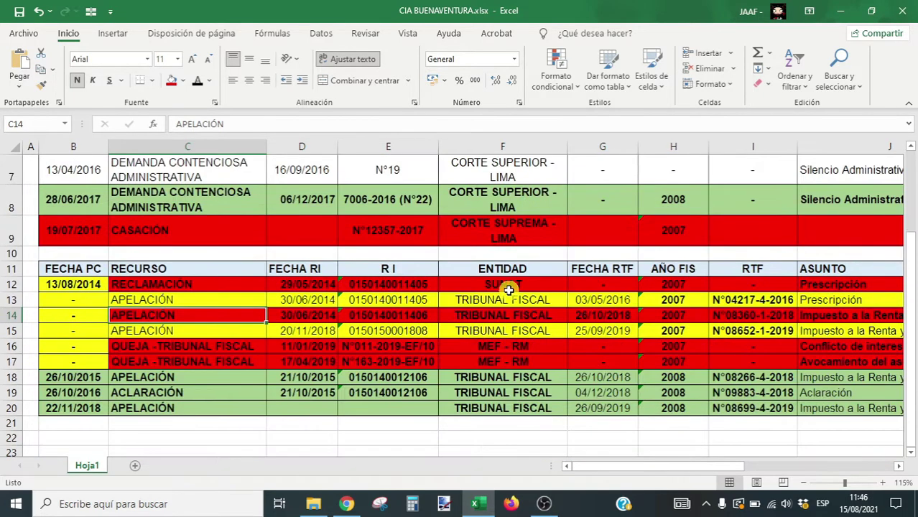
ctrl+scroll(546, 269, down, 1)
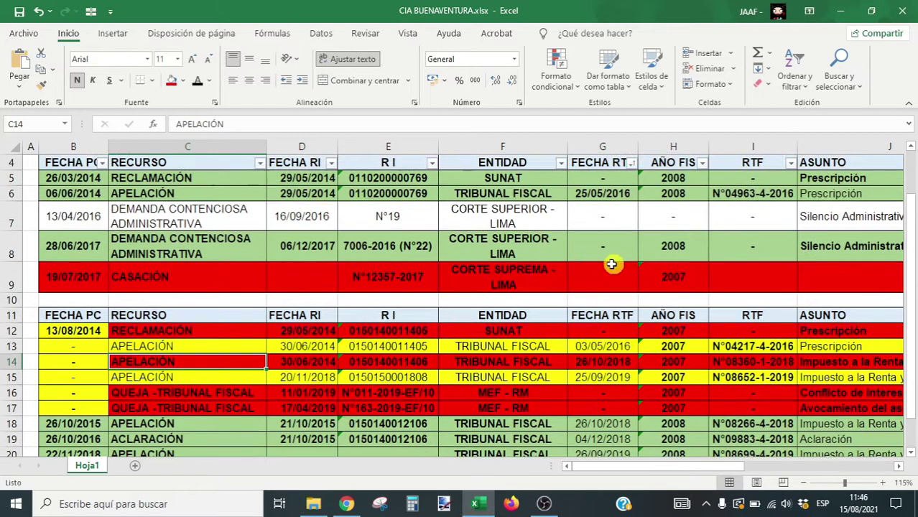
Step: Look over the highlighted 2007 rows of both tables and go to the FECHA PC of the CASACIÓN in row 9
scroll(590, 270, up, 1)
scroll(590, 269, down, 1)
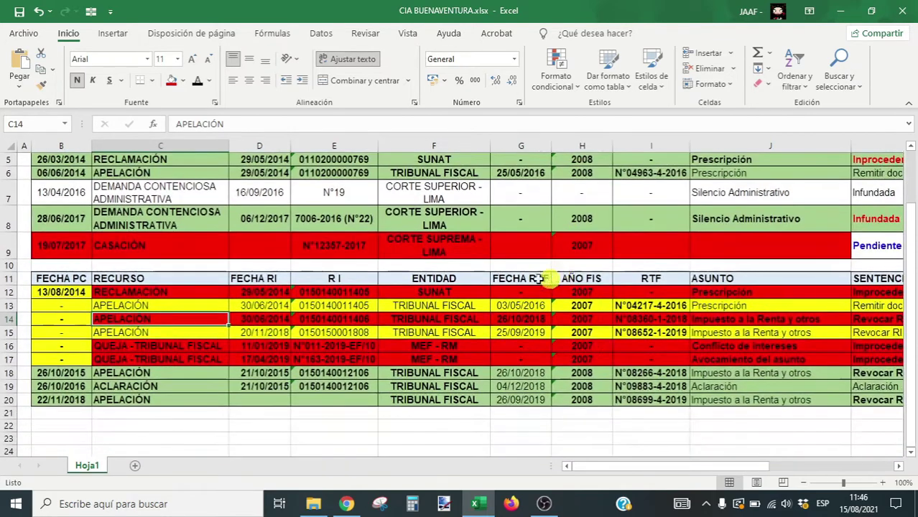
click(487, 306)
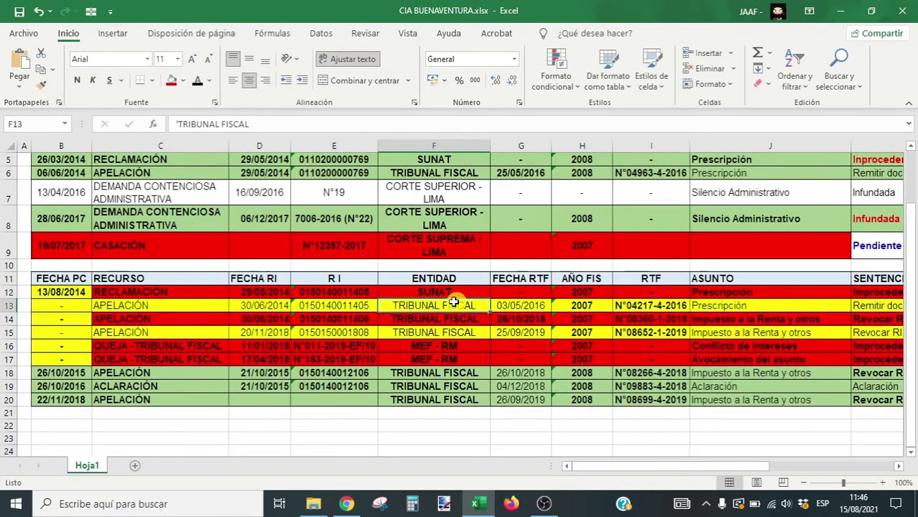
ctrl+scroll(447, 308, up, 1)
key(Up)
key(Up)
key(Up)
key(Up)
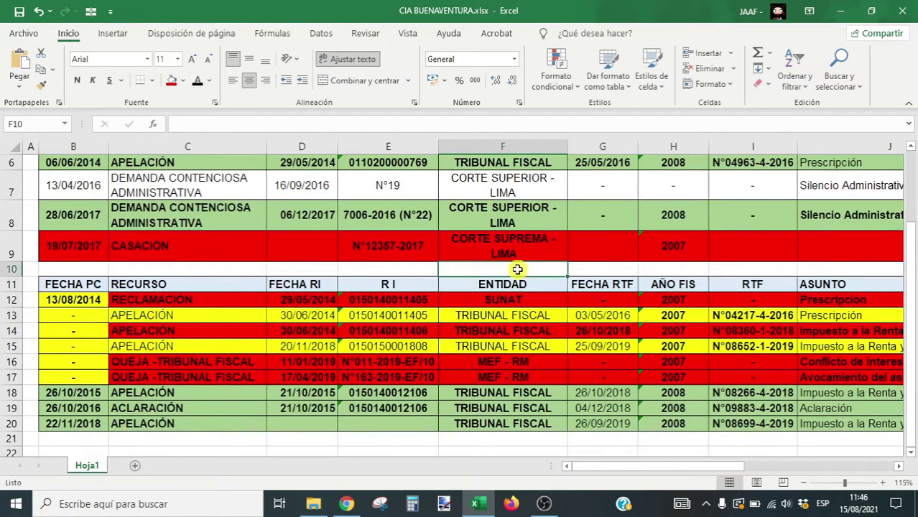
key(Right)
key(Right)
key(Left)
key(Left)
key(Left)
key(Left)
key(Left)
key(Left)
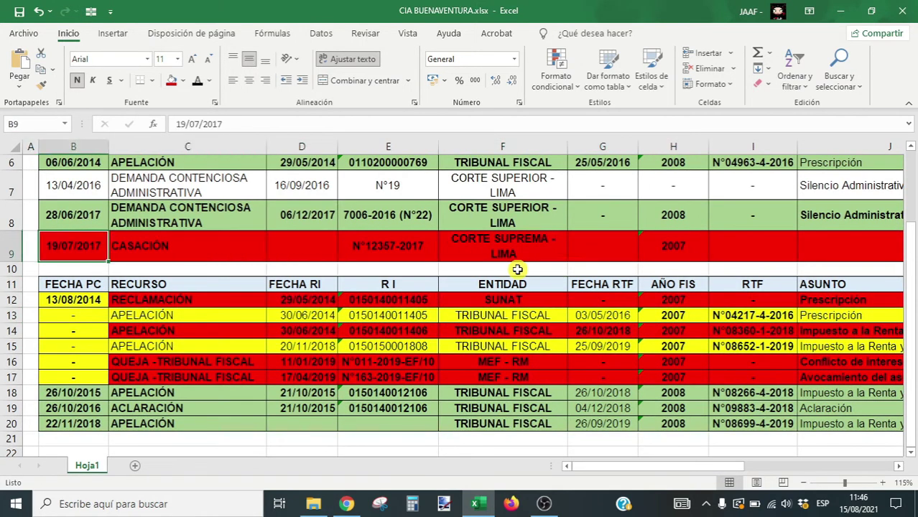
Step: Go down the FECHA PC column from the CASACIÓN past the RECLAMACIÓN to the 2007 APELACIÓN in row 15
key(Down)
key(Down)
key(Down)
key(Down)
key(Down)
key(Up)
key(Up)
key(Up)
key(Right)
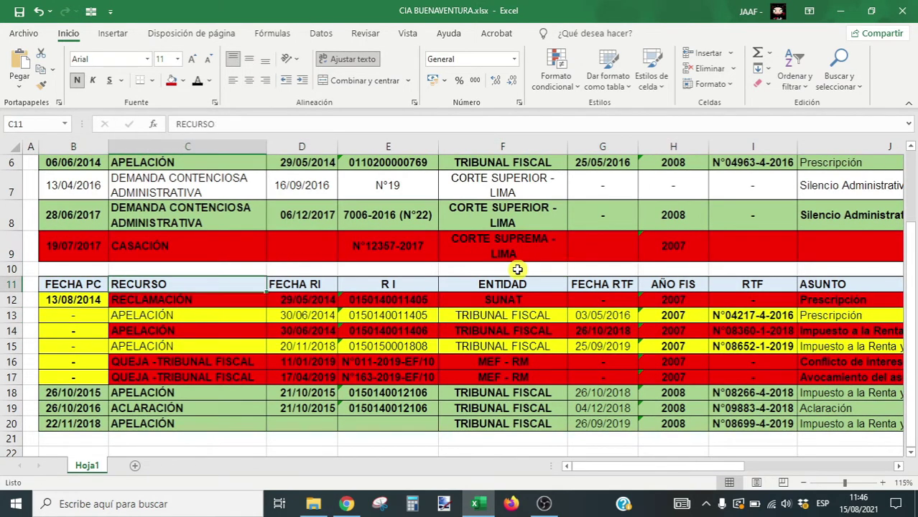
key(Down)
key(Left)
key(Down)
key(Down)
key(Down)
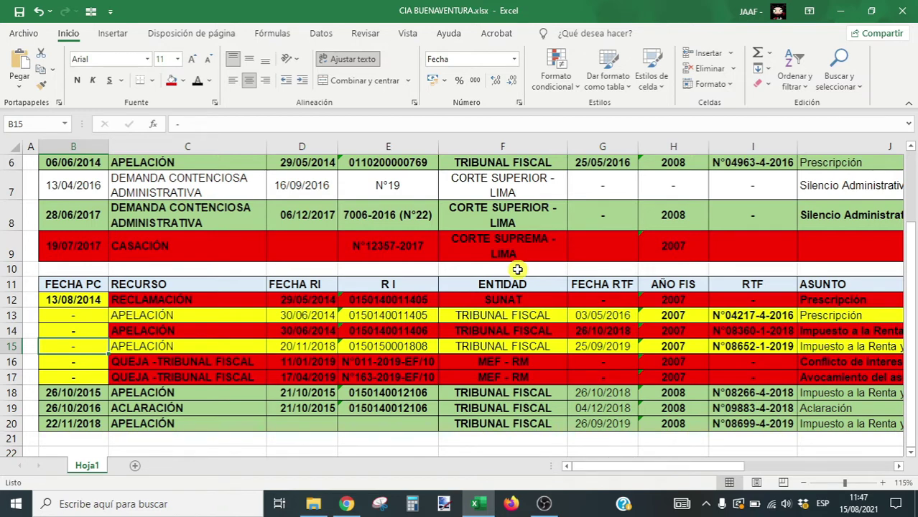
Step: Save the workbook and return to the SUNAT entity of the RECLAMACIÓN in row 12
key(ctrl+s)
key(Return)
click(455, 300)
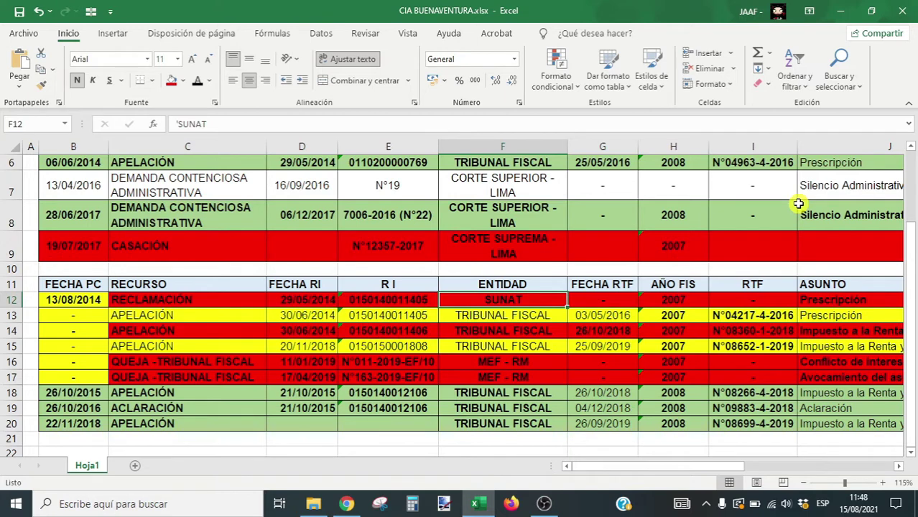
Step: Compare the R I entries from the QUEJA in row 16 up to row 13, and check the start of the APELACIÓN in row 14
click(486, 363)
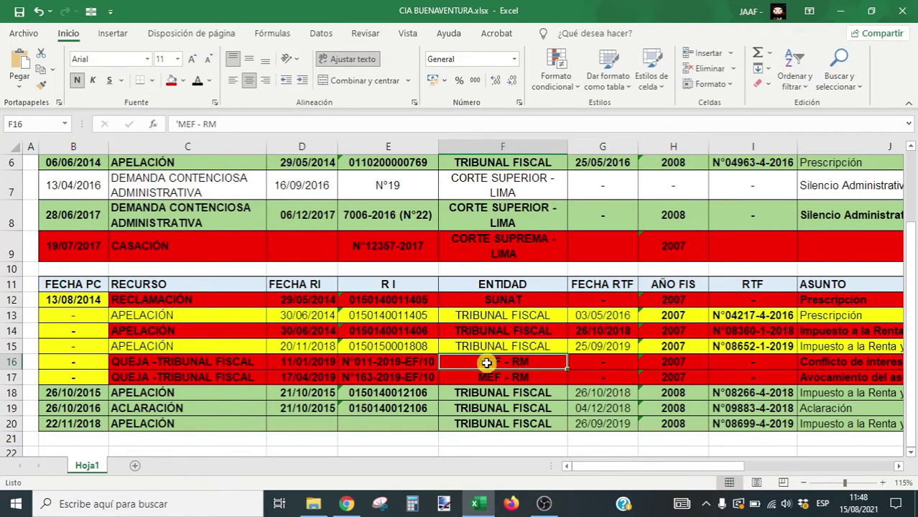
key(Left)
key(Up)
key(Up)
key(Up)
key(Down)
key(Left)
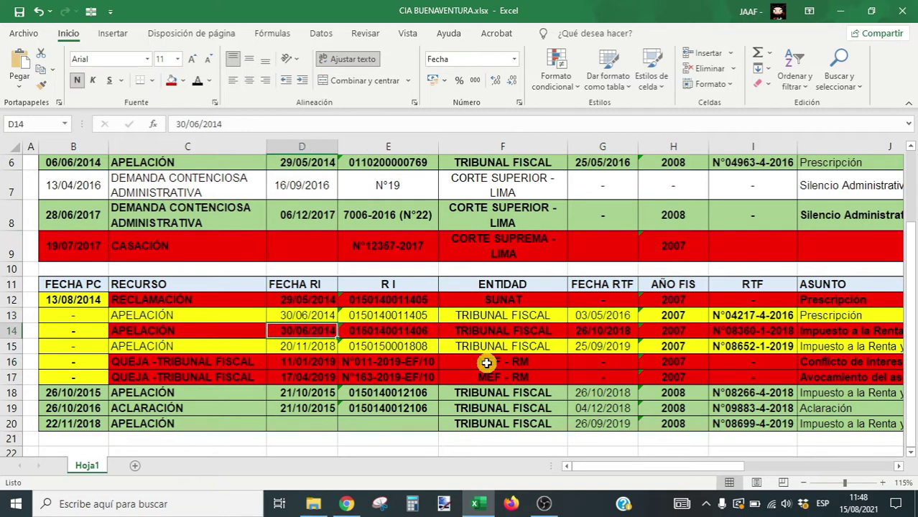
key(Left)
key(Right)
key(Right)
key(Left)
key(Left)
key(Left)
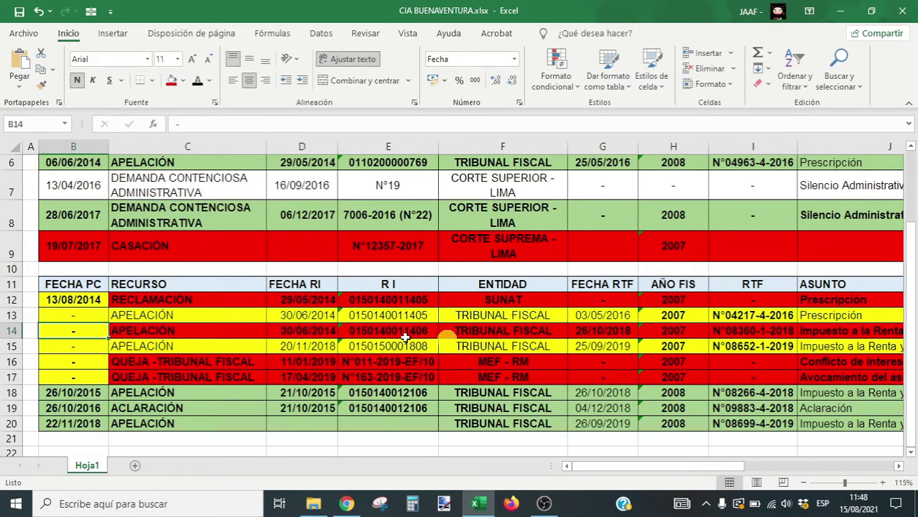
Step: Read the RTF number and ASUNTO of the 2007 APELACIÓN in row 14 and return to the start of the row
click(729, 332)
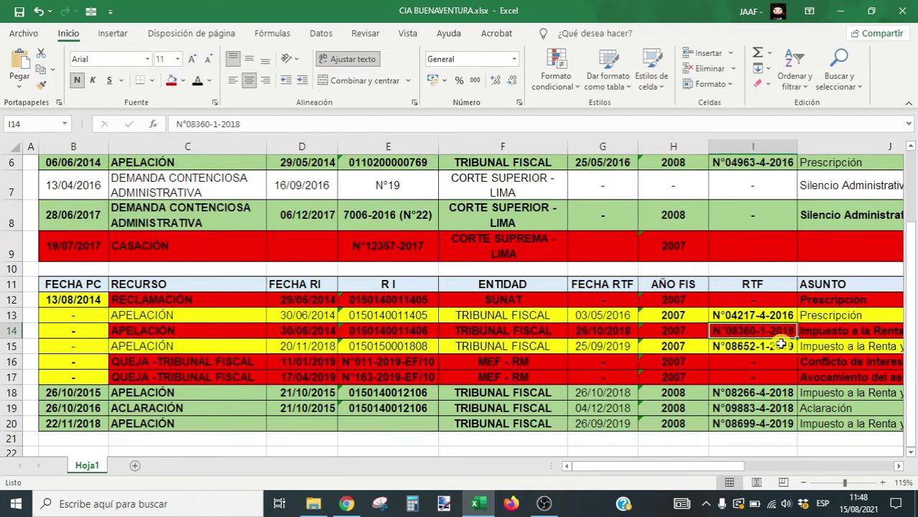
key(Right)
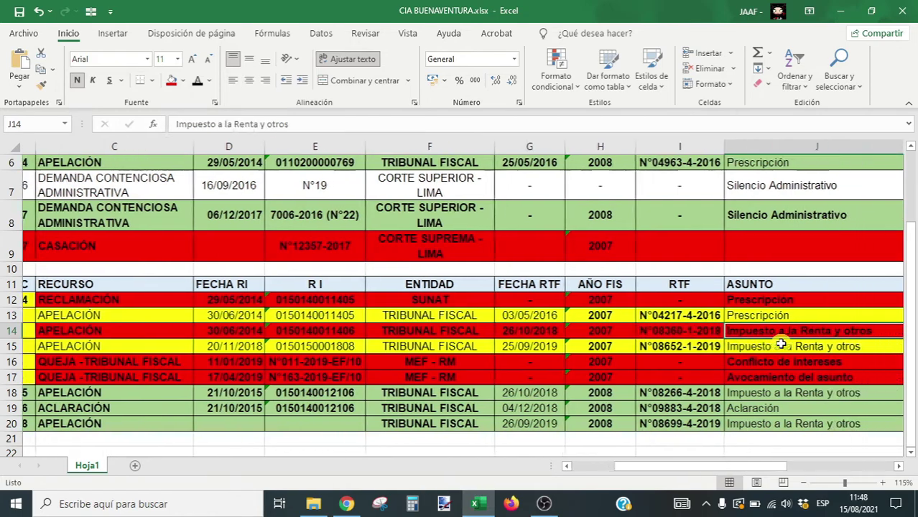
key(Left)
key(Left)
key(Left)
key(Left)
key(Left)
key(Left)
key(Left)
key(Left)
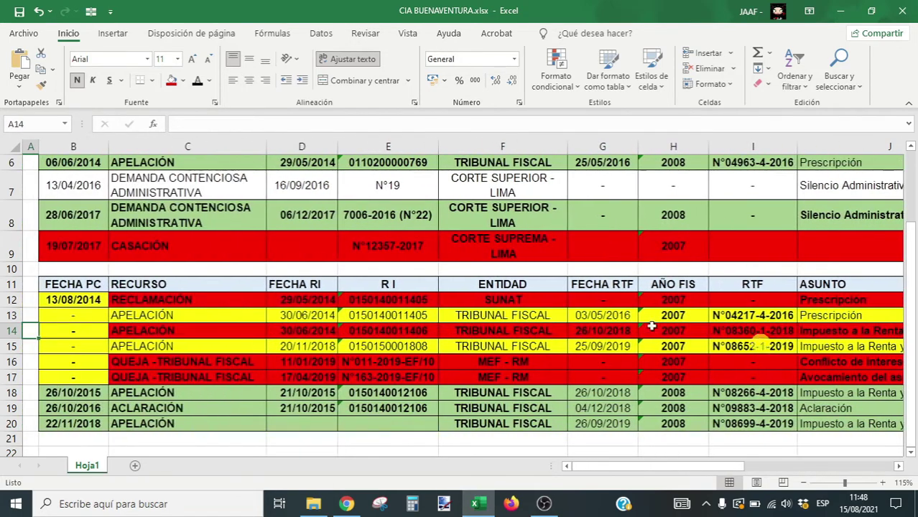
Step: Switch to Chrome and skim the CODIGO TRIBUTARIO blog's post on the Minera Buenaventura RTF, ending at the page's beginning
click(346, 504)
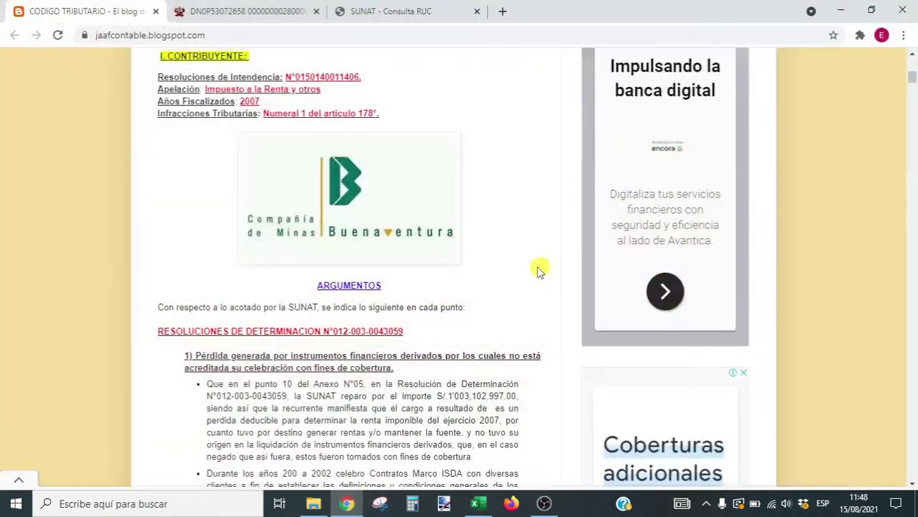
scroll(257, 230, up, 3)
scroll(262, 239, down, 8)
scroll(260, 243, up, 5)
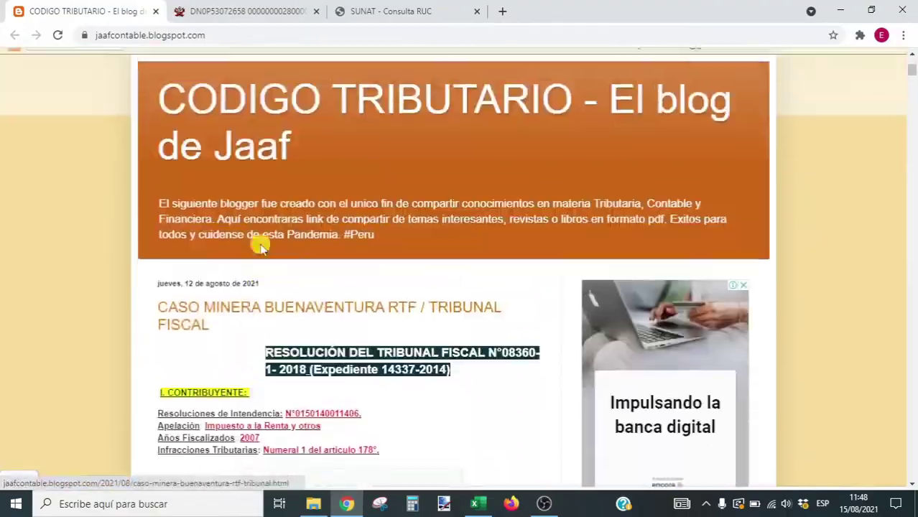
scroll(280, 237, down, 10)
scroll(291, 180, up, 15)
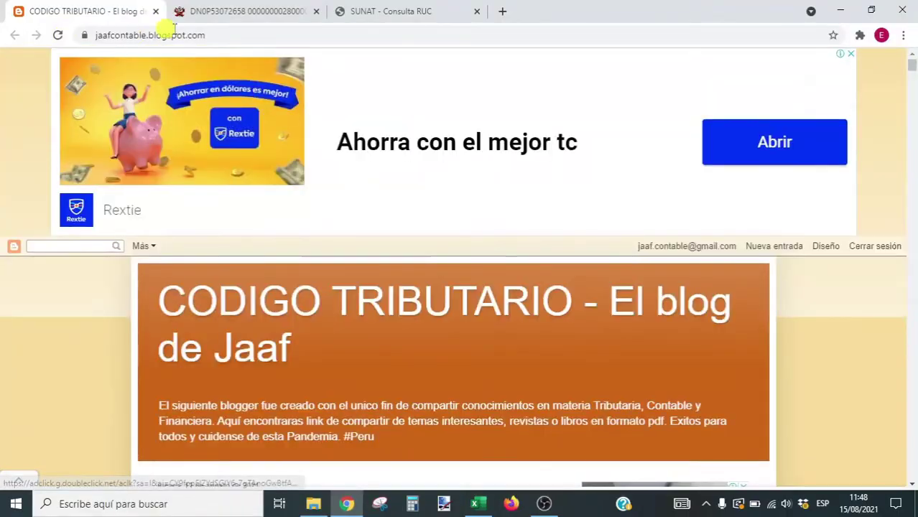
Step: Check the blog's web address and return to the CONTRIBUYENTE details in the Buenaventura post
double_click(246, 34)
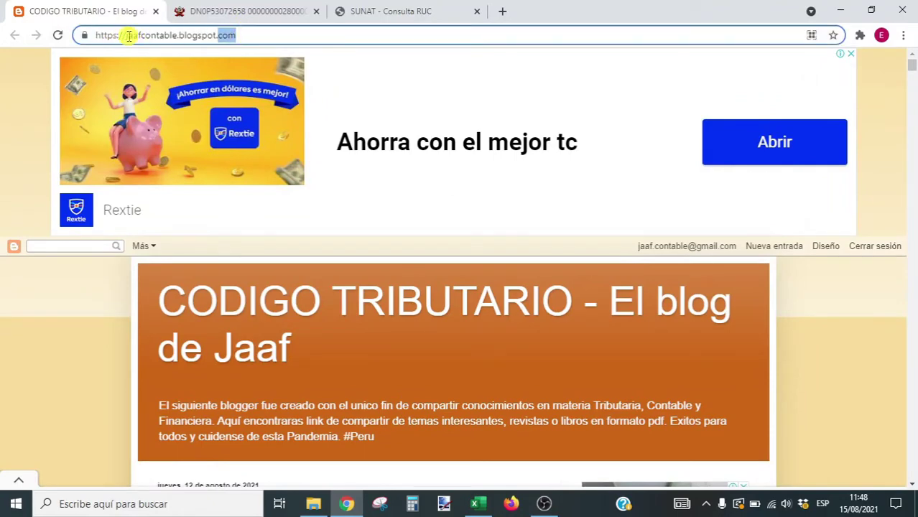
click(281, 36)
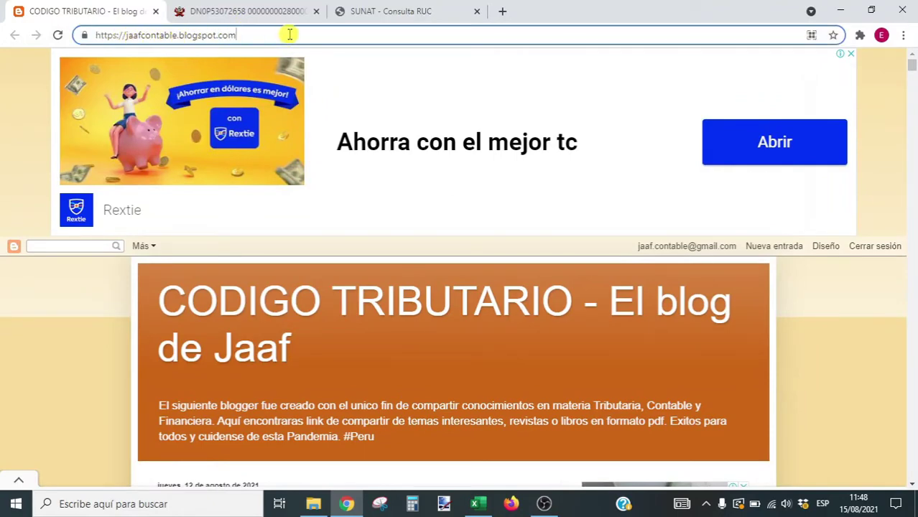
scroll(279, 72, down, 1)
scroll(279, 74, down, 7)
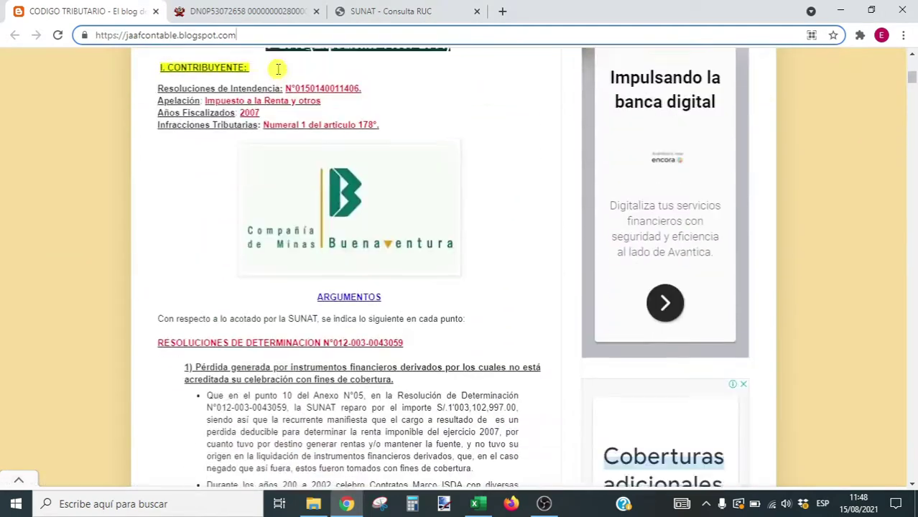
scroll(312, 153, up, 2)
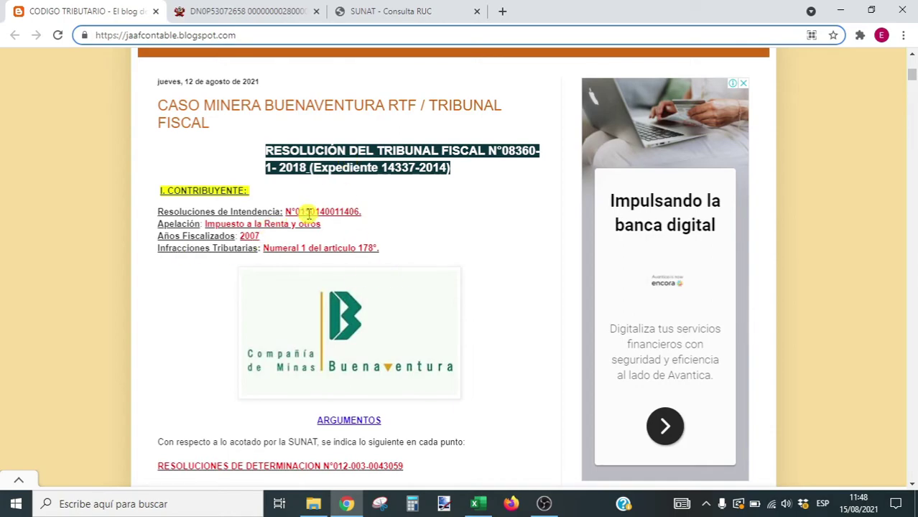
click(268, 7)
scroll(378, 197, up, 10)
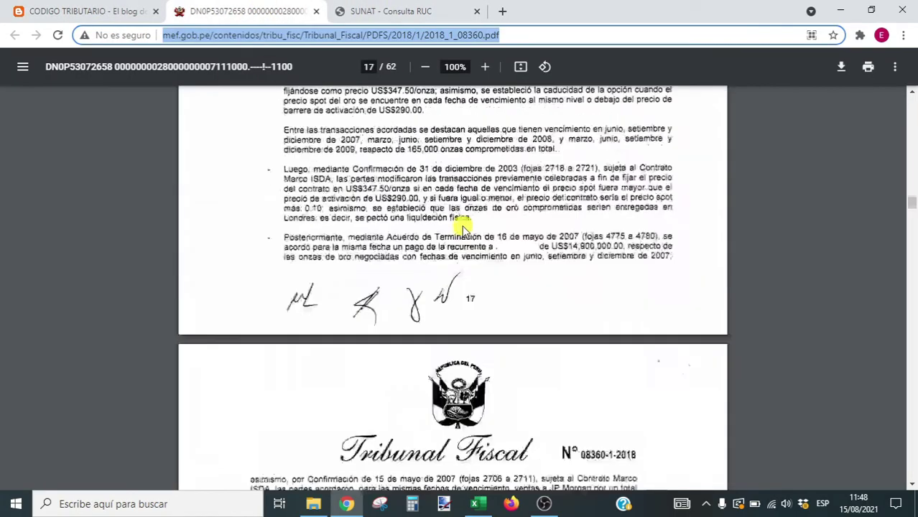
drag(912, 198, 896, 94)
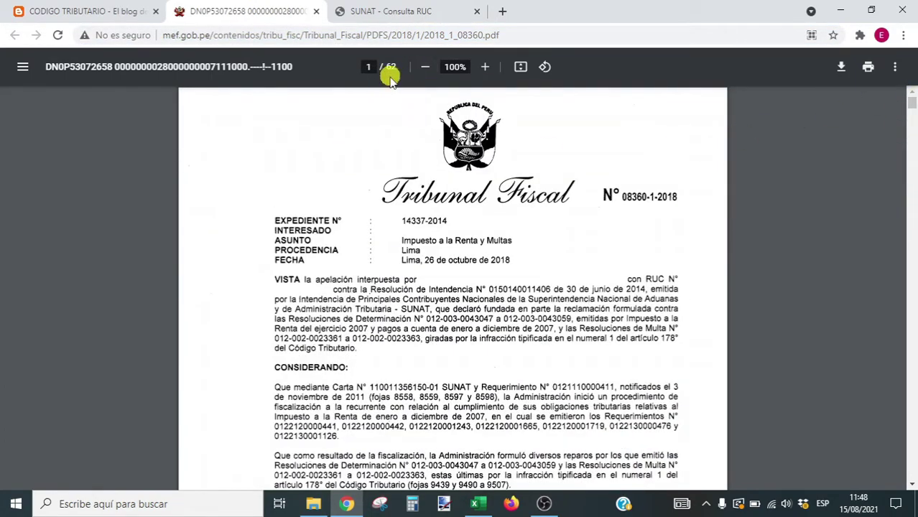
drag(911, 107, 909, 496)
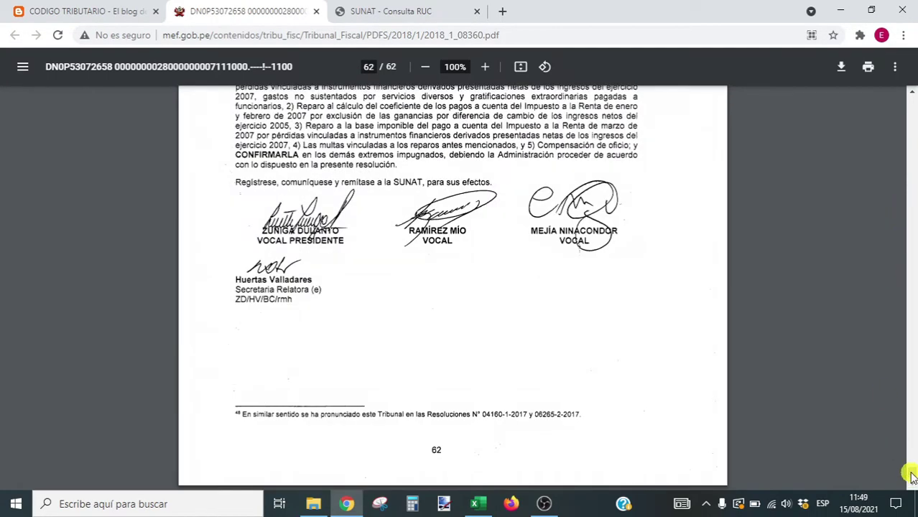
drag(911, 476, 911, 219)
Step: Return to the Buenaventura blog post and look over its contributor details and ARGUMENTOS section
click(63, 9)
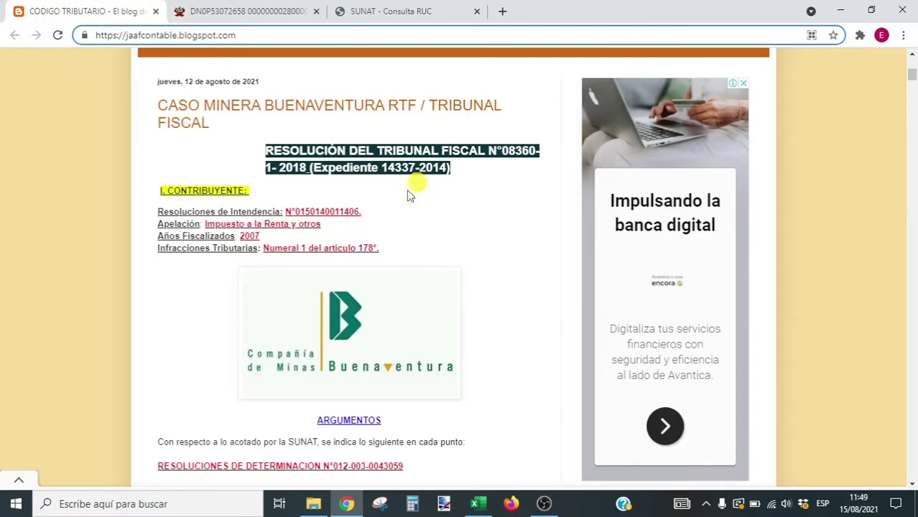
scroll(359, 259, down, 4)
scroll(359, 275, down, 1)
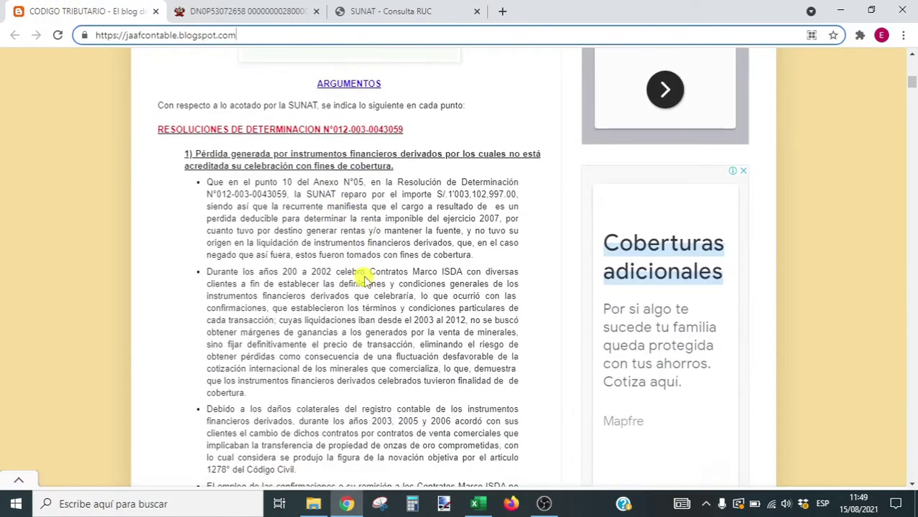
scroll(324, 169, up, 8)
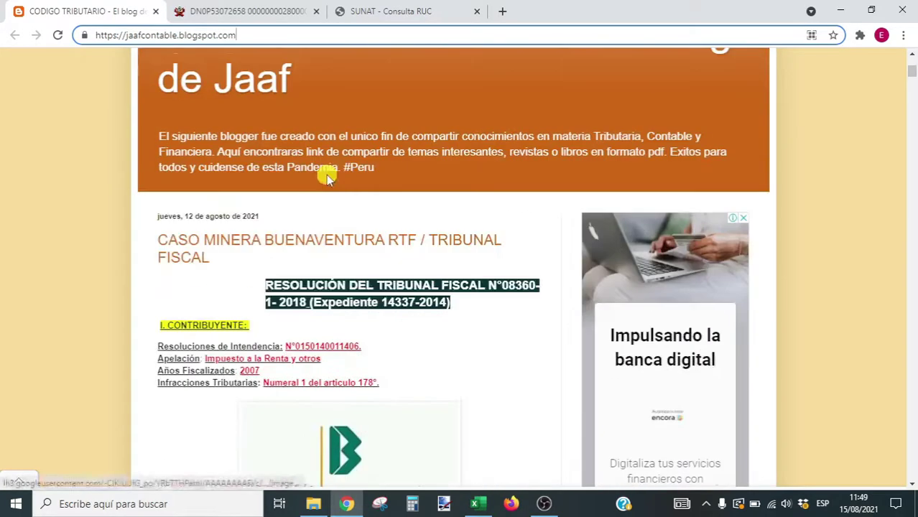
scroll(334, 194, down, 4)
Step: Review the company's SUNAT Consulta RUC record, marking the fiscal address, the MECANIZADO emission system and the COMPUTARIZADO accounting system
click(396, 9)
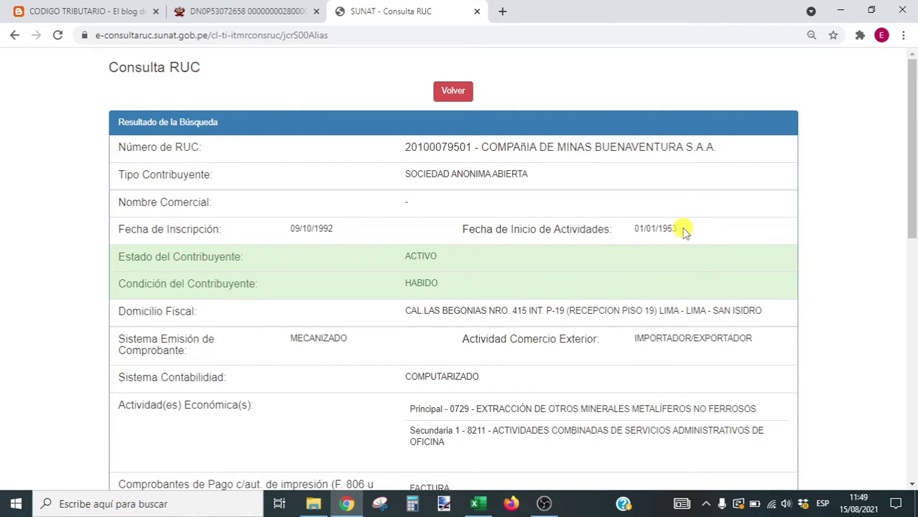
scroll(317, 298, down, 2)
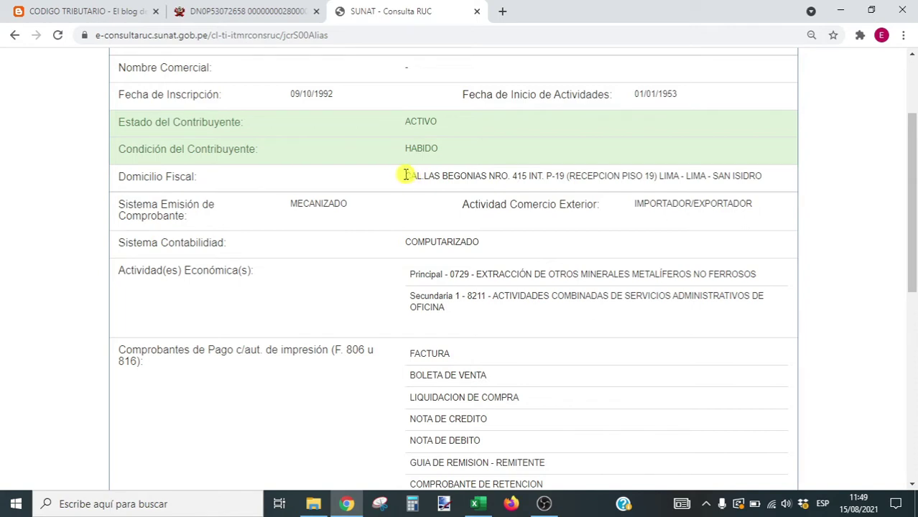
drag(406, 177, 555, 179)
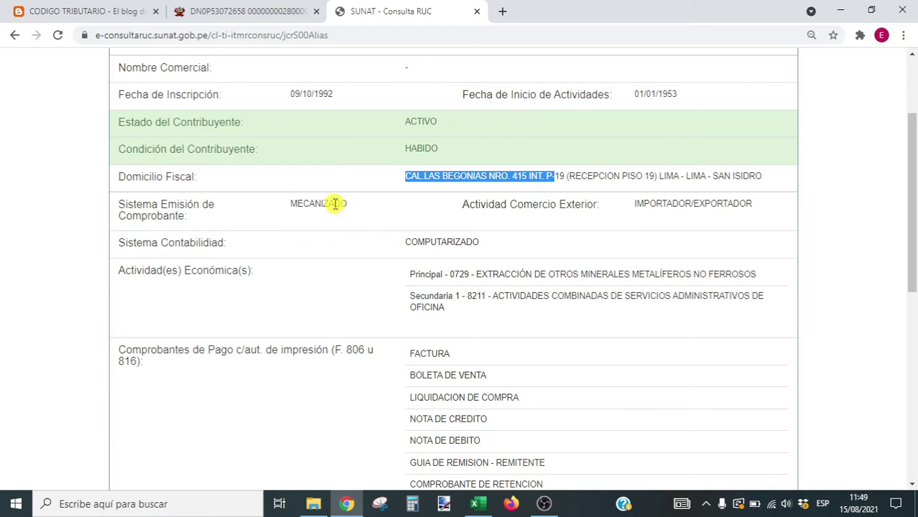
double_click(335, 204)
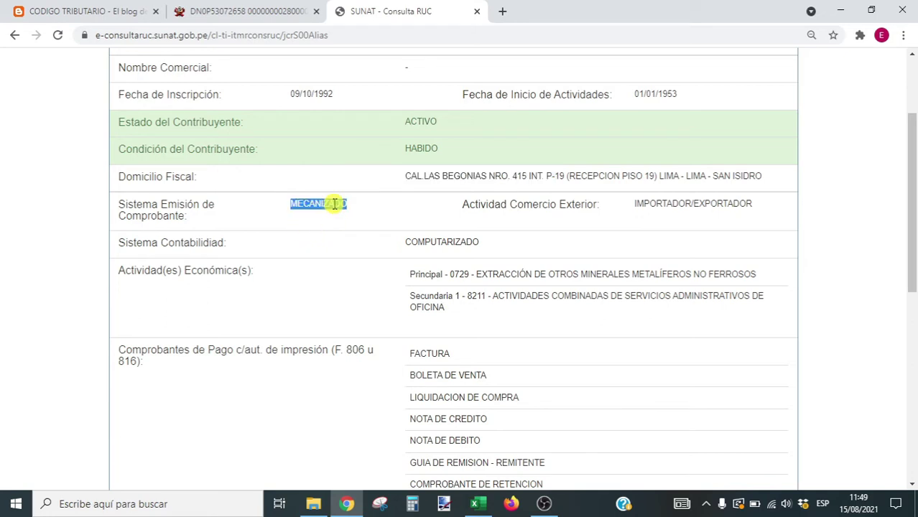
double_click(446, 243)
scroll(490, 271, down, 1)
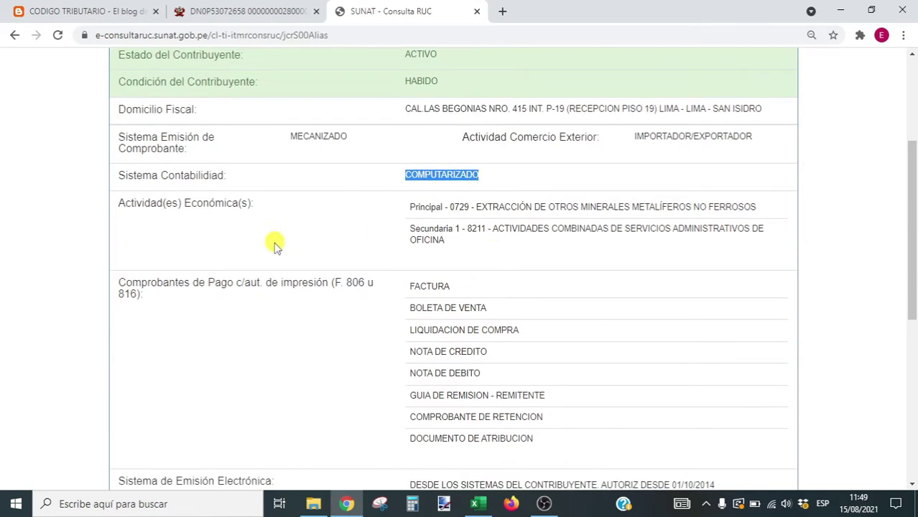